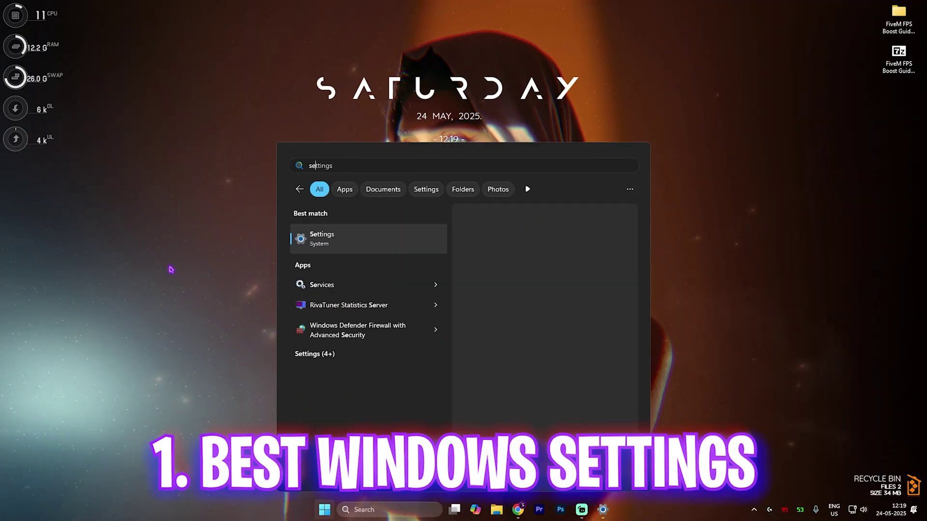
Step: Open the Windows personalization settings for colors and check the Transparency effects option
left_click(363, 238)
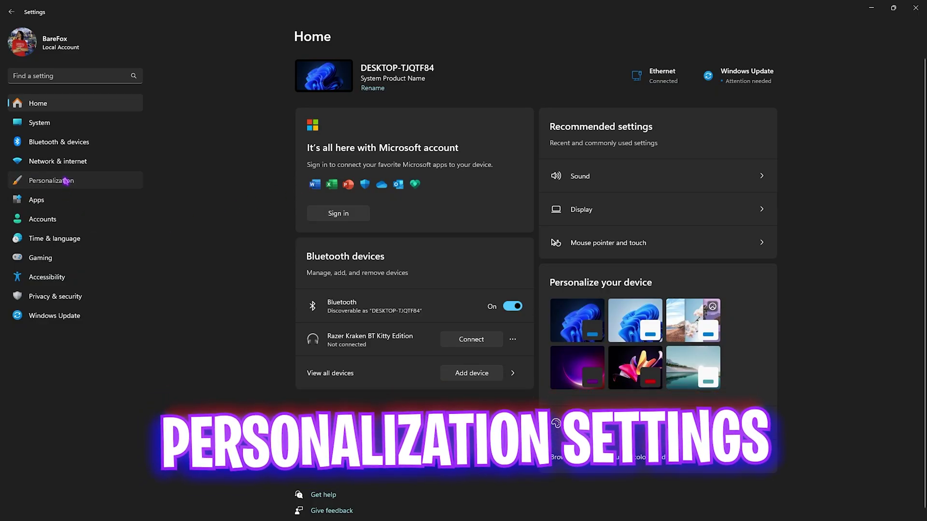
left_click(52, 180)
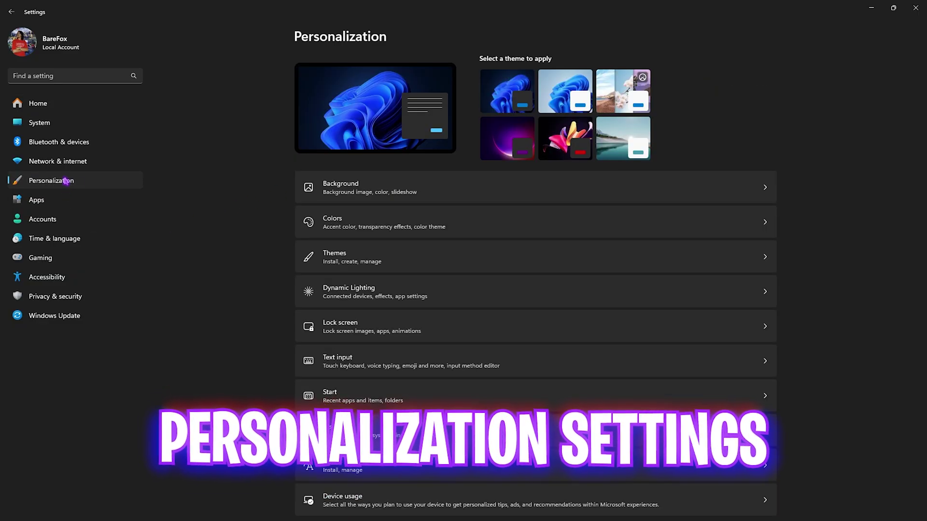
left_click(346, 220)
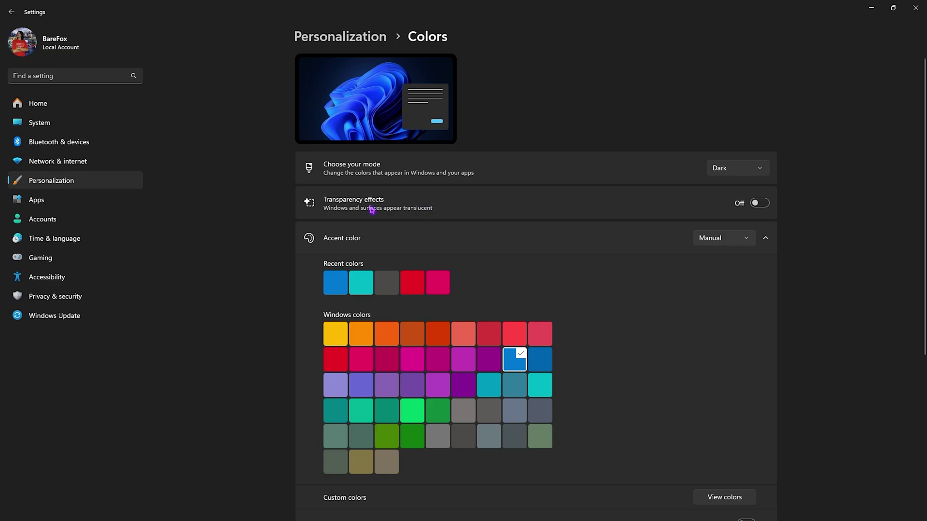
Step: Check the controller option for Game Bar and the Game Mode setting in the Windows gaming settings
left_click(53, 259)
left_click(359, 85)
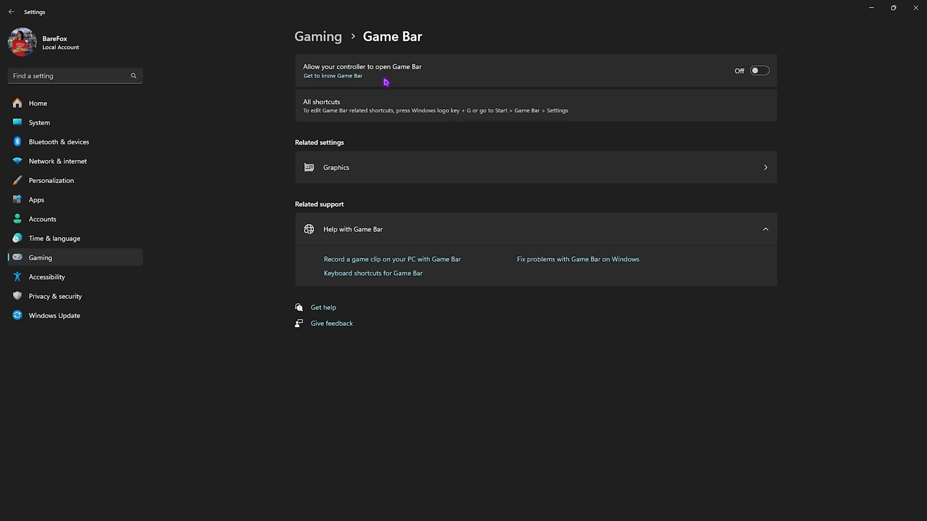
left_click(335, 37)
left_click(366, 132)
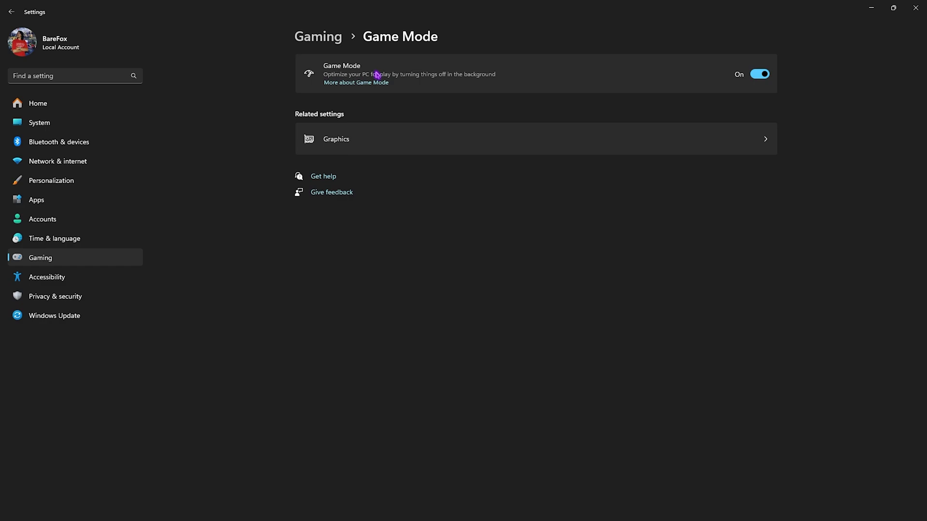
Step: Check windowed game optimizations and Hardware-accelerated GPU scheduling in the related Graphics settings
left_click(351, 147)
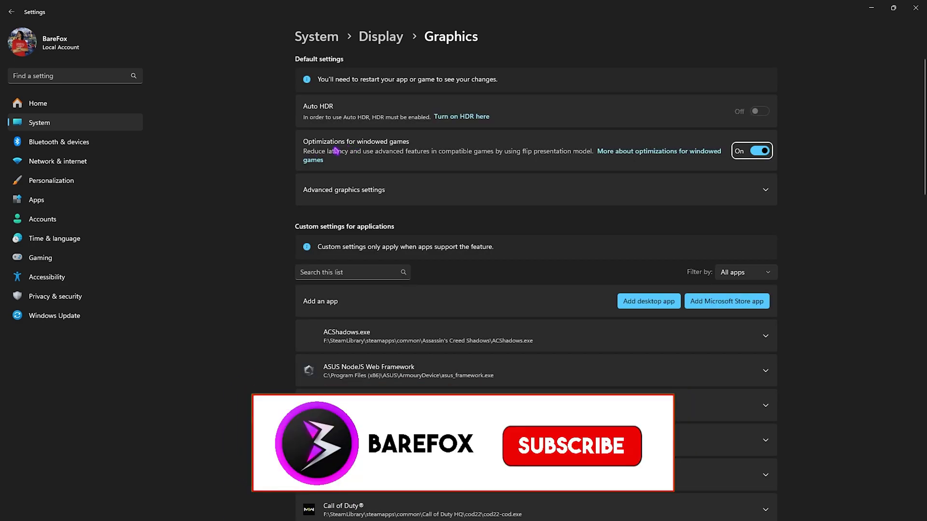
left_click(346, 193)
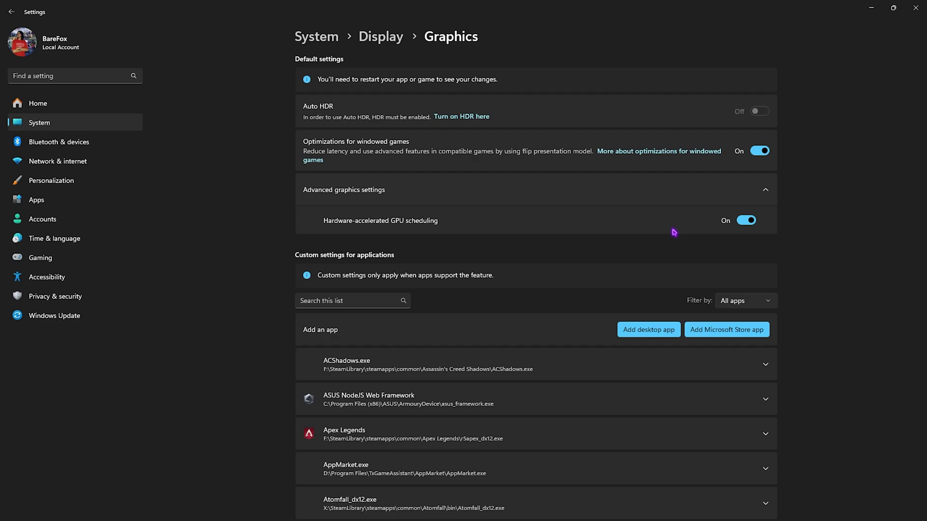
scroll(673, 232, "down", 5)
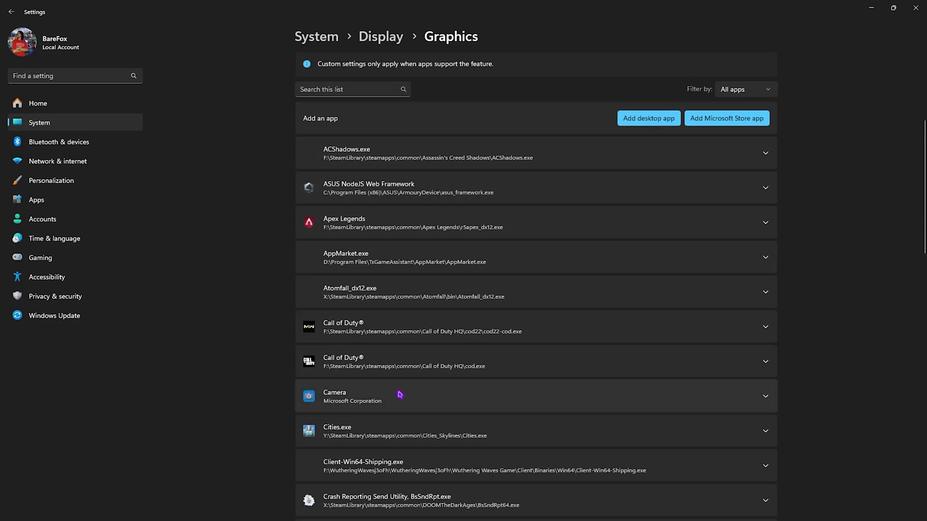
Step: Search Windows for FiveM, open its file location in File Explorer and copy the folder path
key("super")
type("fiveM")
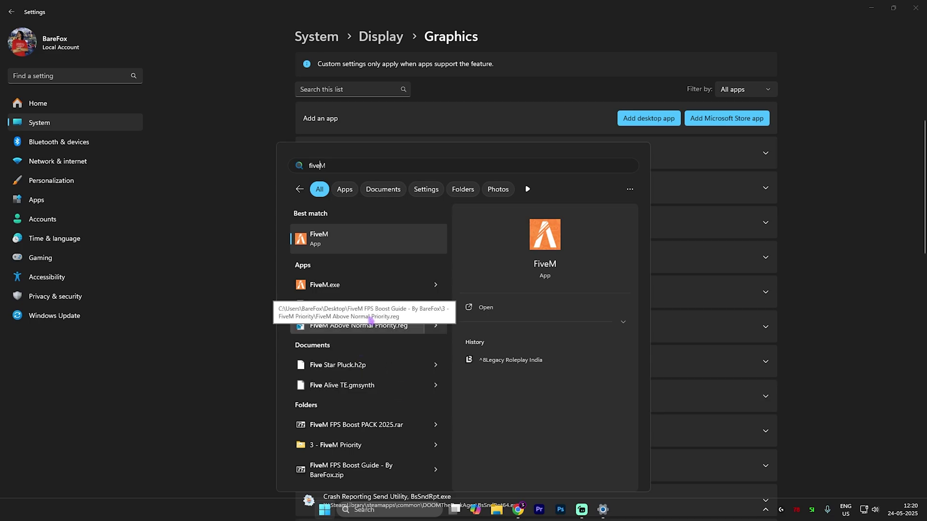
right_click(368, 248)
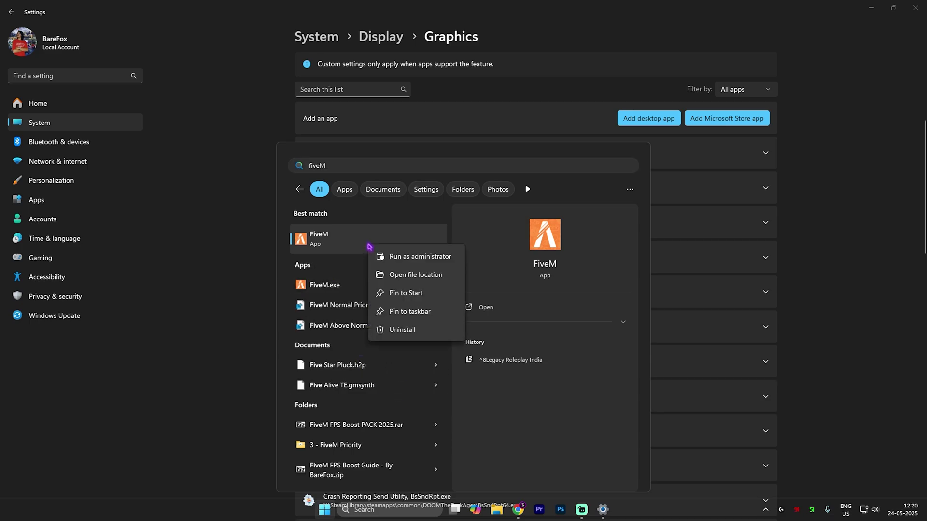
left_click(399, 274)
left_click(306, 28)
key("ctrl+c")
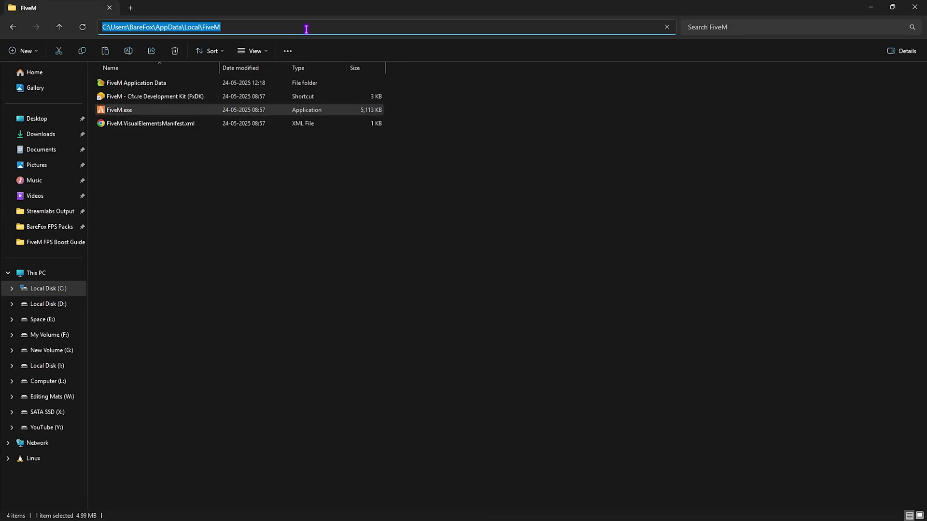
Step: Switch back to Settings and add FiveM.exe from the copied folder path as a desktop app with custom graphics settings
key("alt+Tab")
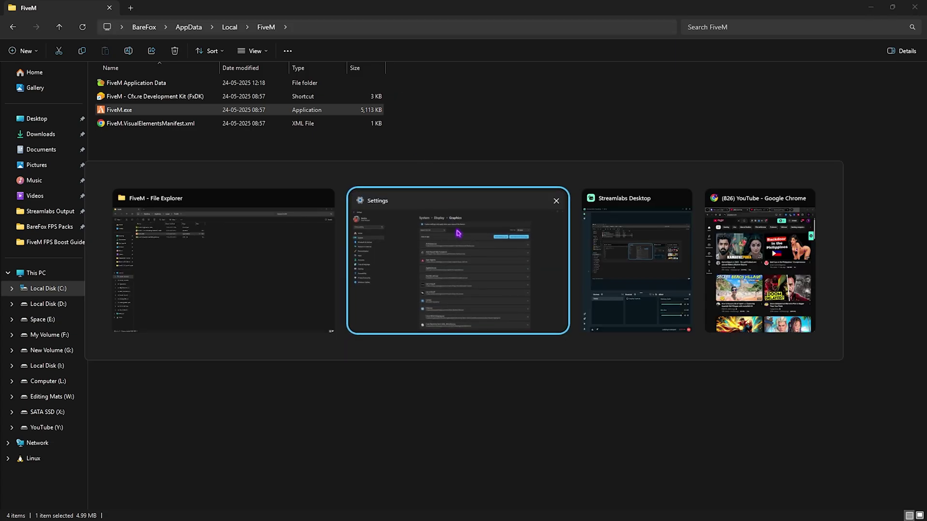
left_click(657, 123)
left_click(365, 28)
key("ctrl+v")
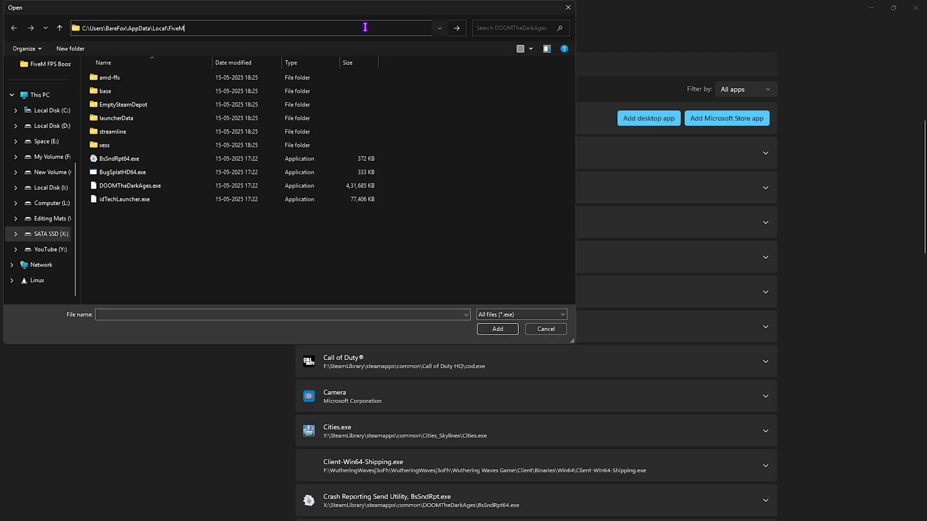
key("Return")
left_click(173, 105)
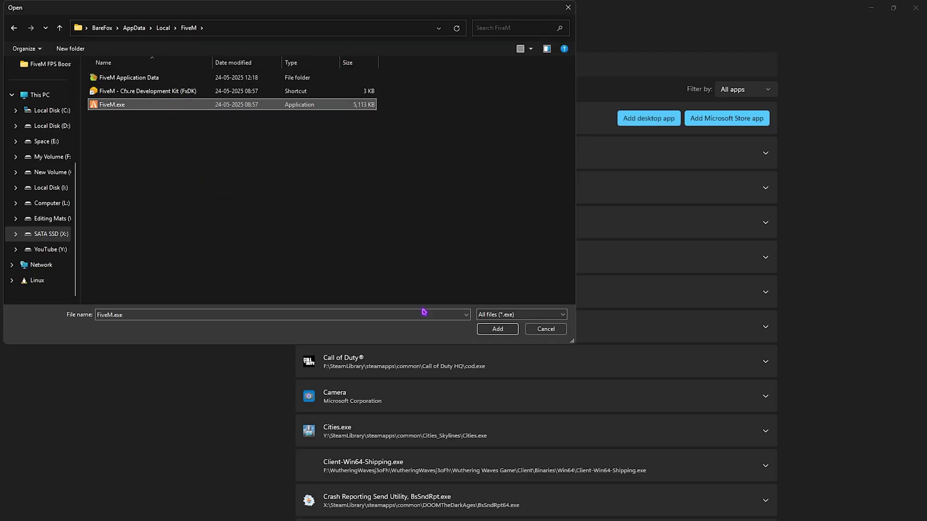
left_click(497, 329)
Step: Set the GPU preference for FiveM to High Performance (NVIDIA GeForce RTX 2070 SUPER)
scroll(366, 242, "down", 5)
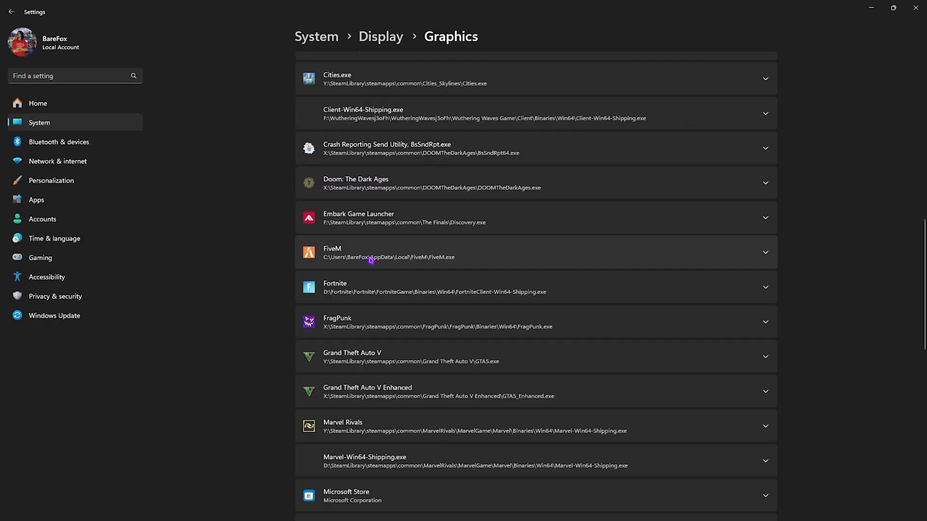
left_click(371, 260)
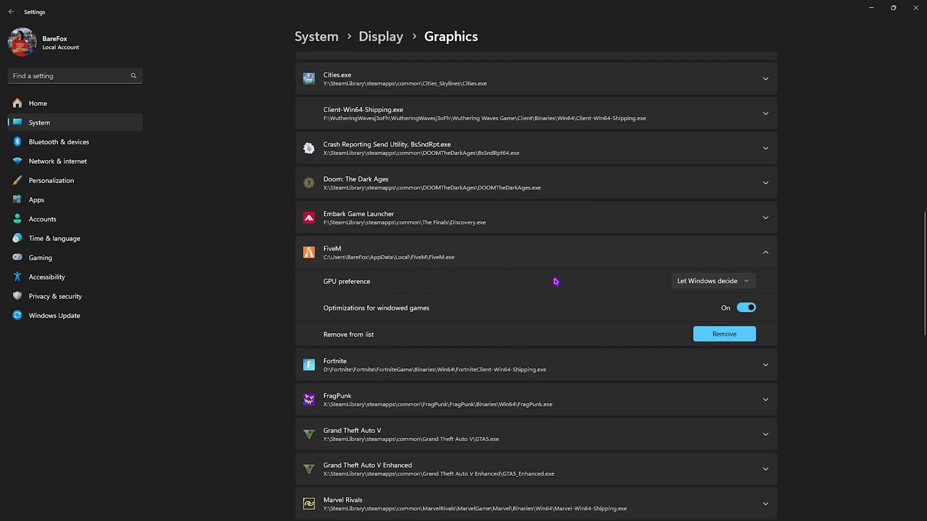
left_click(707, 281)
left_click(714, 317)
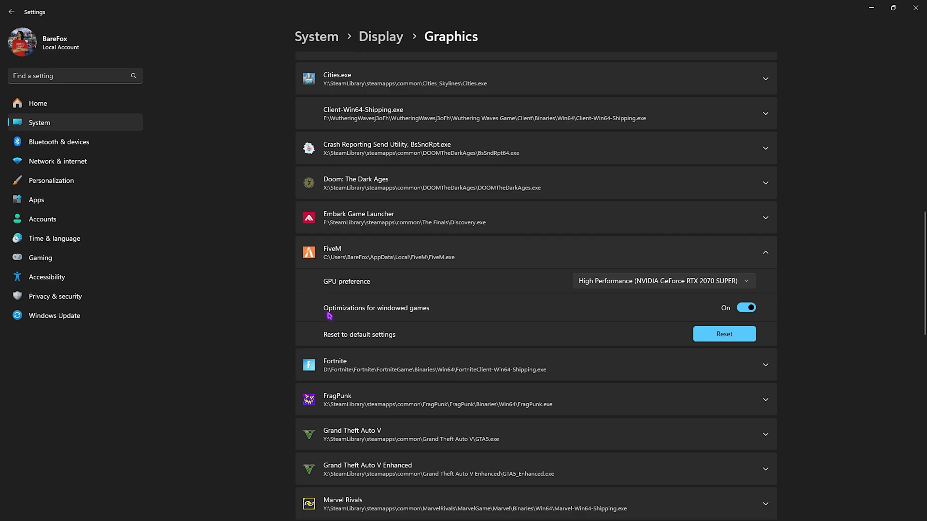
Step: Add GTA5.exe from the Grand Theft Auto V folder as a desktop app with custom graphics settings
scroll(431, 304, "up", 5)
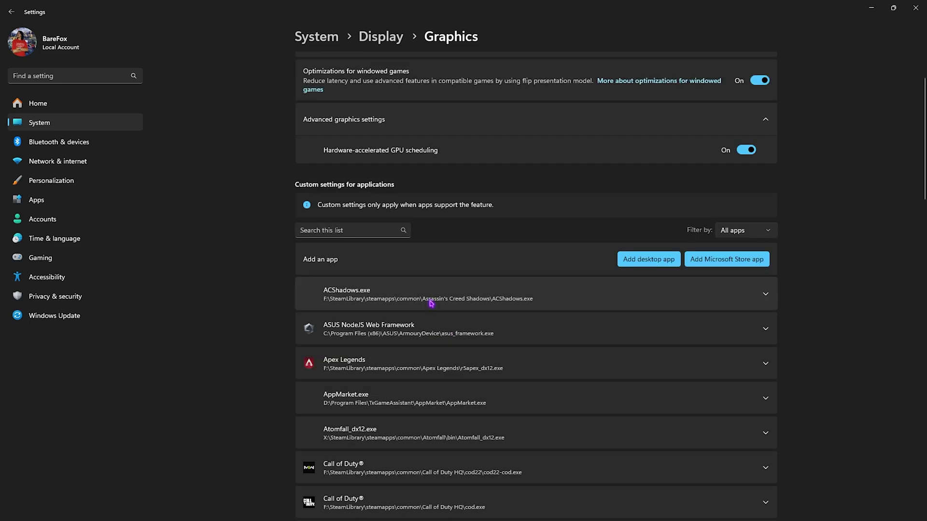
left_click(648, 259)
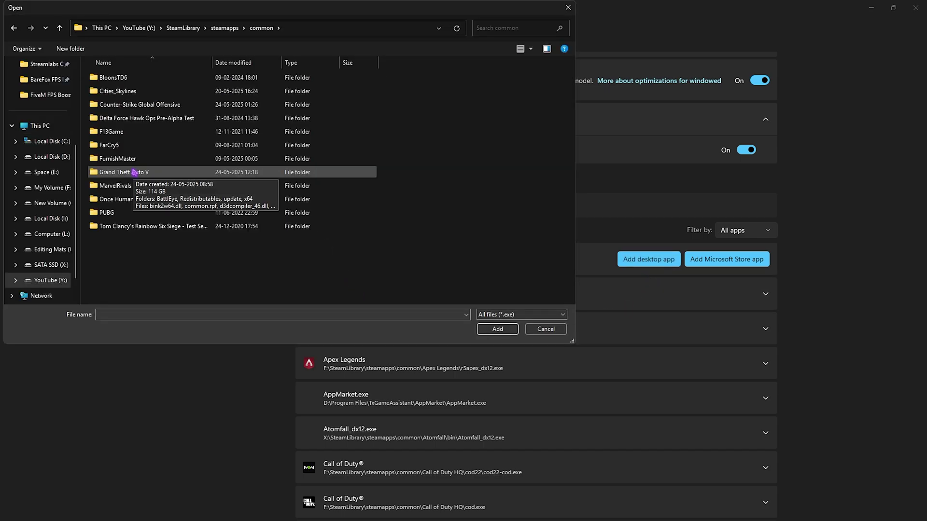
double_click(140, 173)
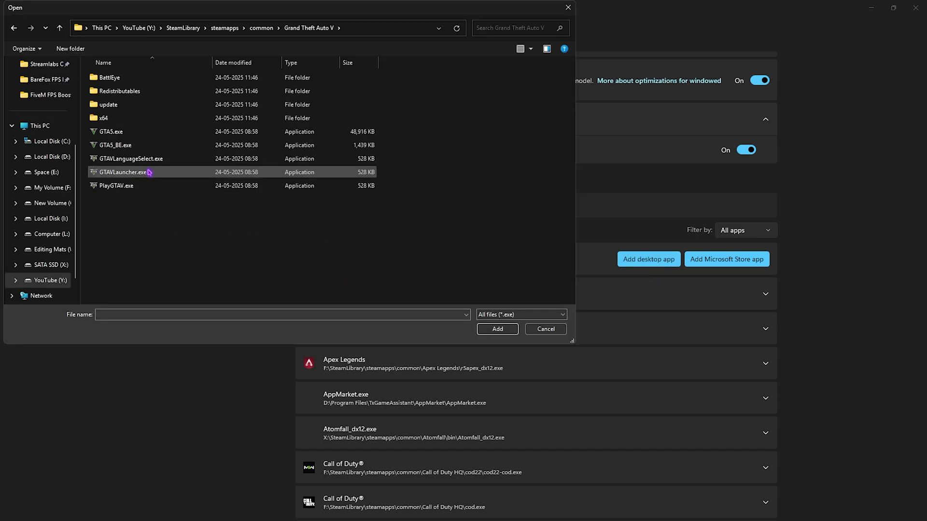
left_click(155, 132)
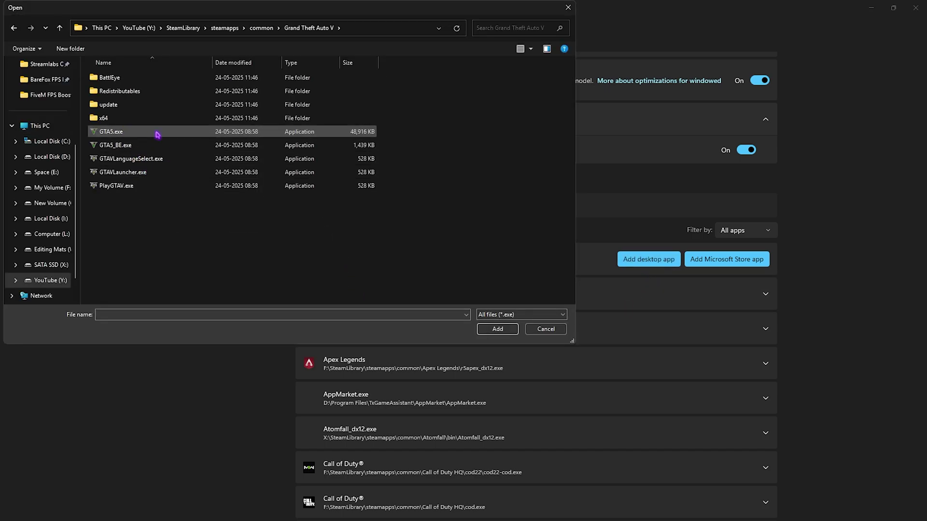
double_click(121, 134)
Step: Set the GPU preference for Grand Theft Auto V to High Performance
scroll(454, 317, "down", 10)
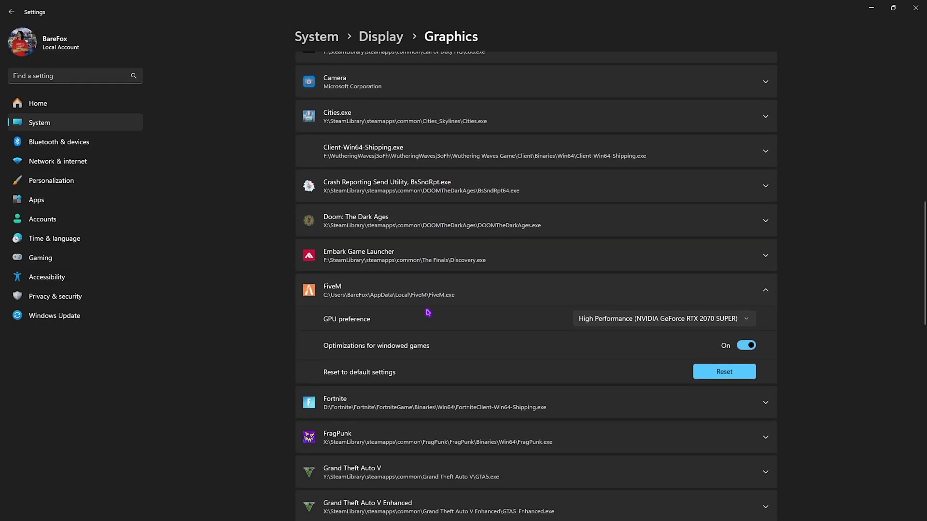
scroll(428, 313, "down", 5)
left_click(462, 235)
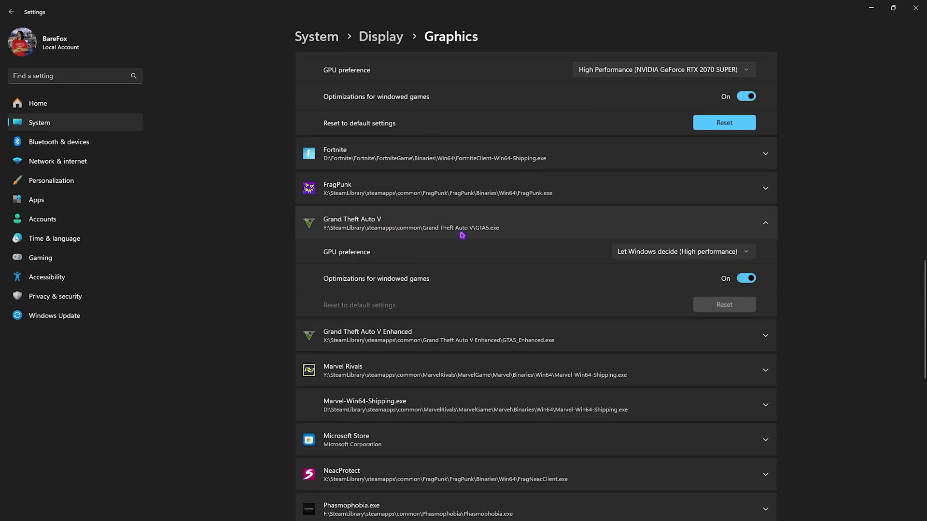
left_click(672, 251)
left_click(671, 287)
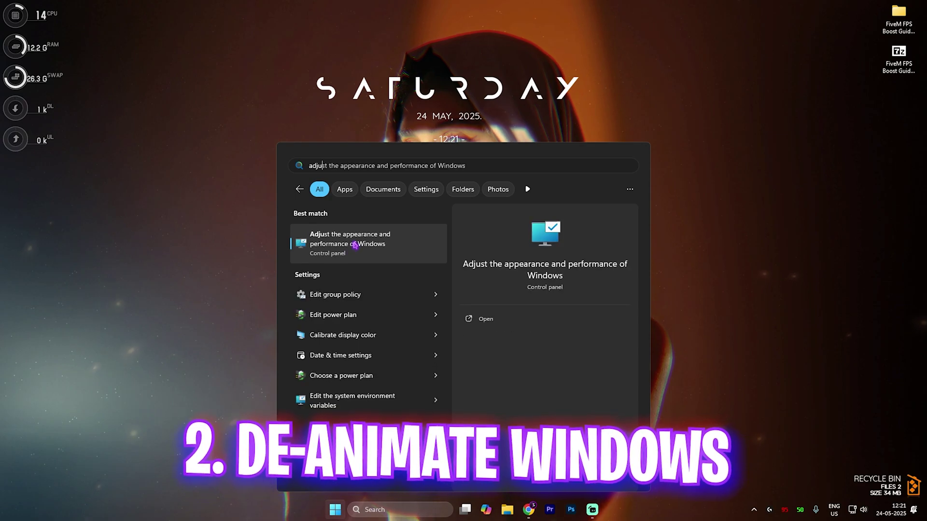
Step: Open the Windows appearance and performance options and accept the Custom visual effects selection with animations disabled
key("Return")
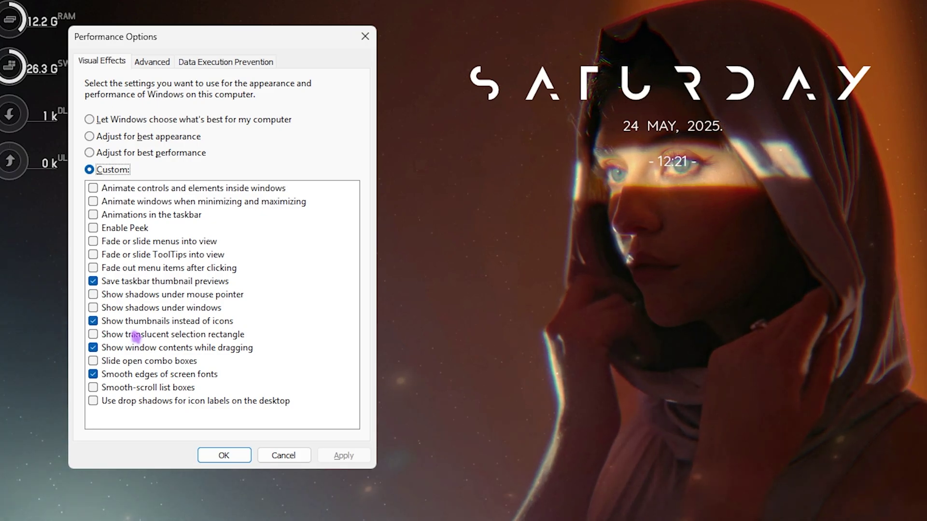
left_click(219, 455)
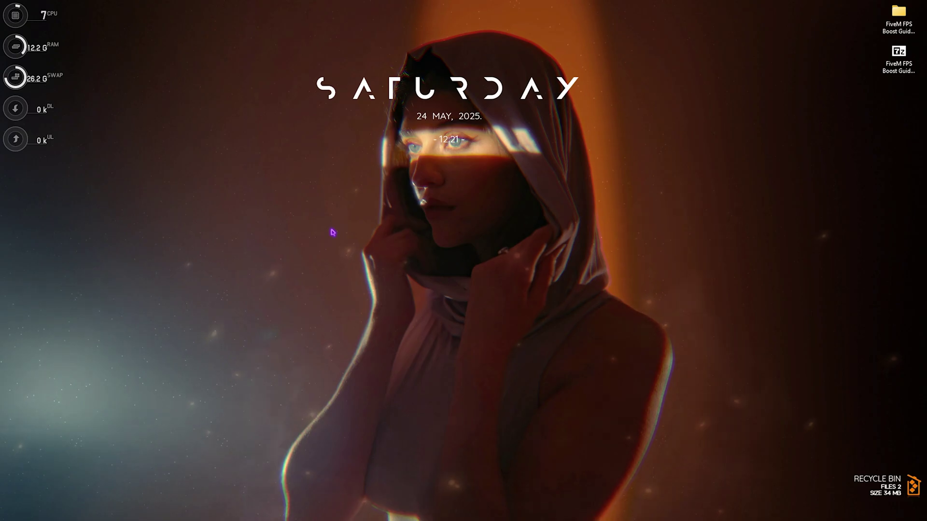
Step: Search Windows for "edit group policy", open the Local Group Policy Editor and enlarge its window and policy tree
key("super")
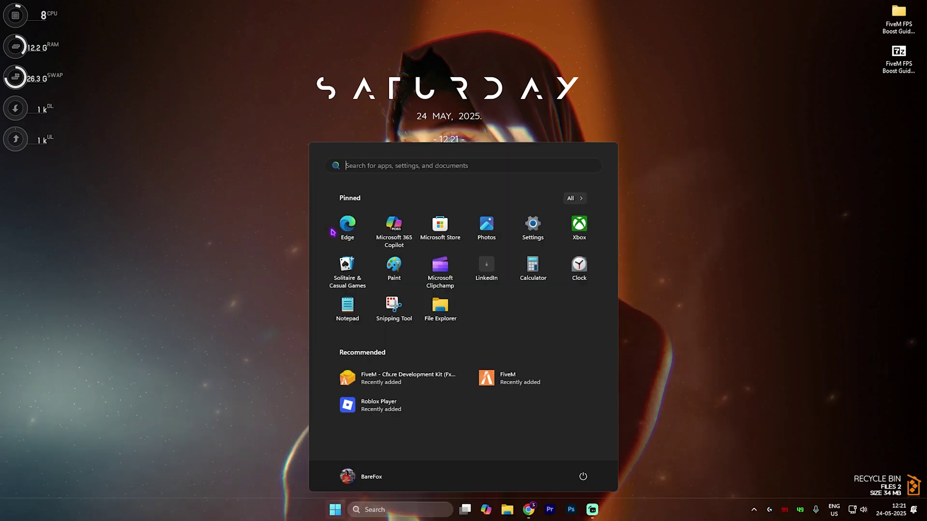
type("edit group policy")
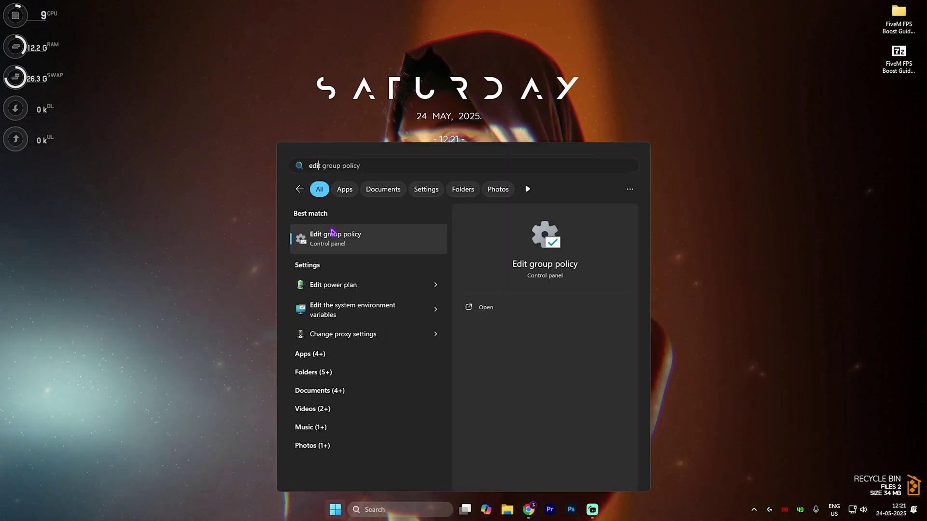
left_click(332, 232)
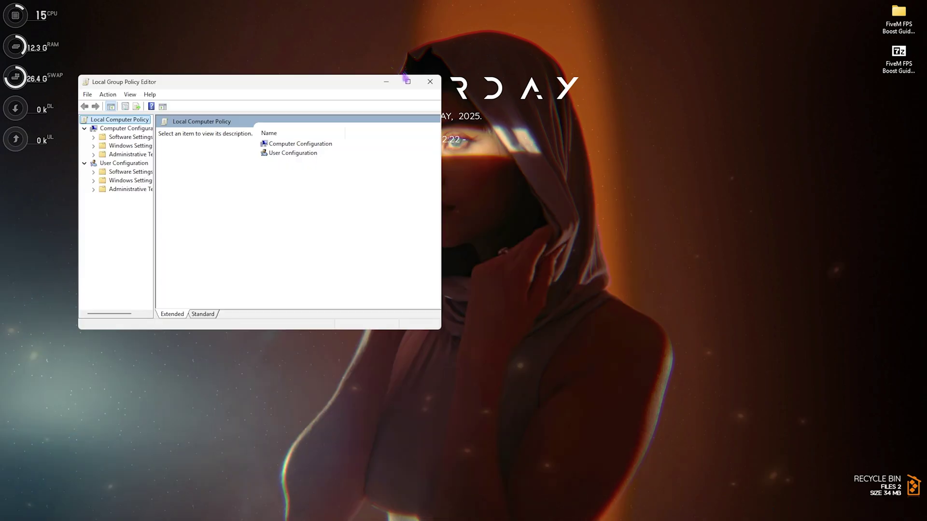
left_click_drag(76, 112, 118, 122)
left_click(371, 116)
Step: Go to the App Privacy policies under Computer Configuration, Administrative Templates, Windows Components
double_click(273, 66)
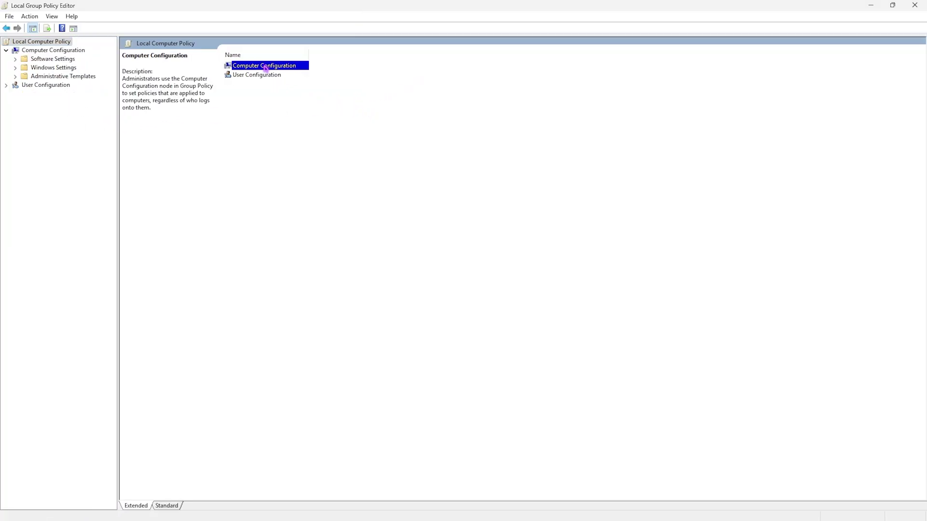
double_click(274, 86)
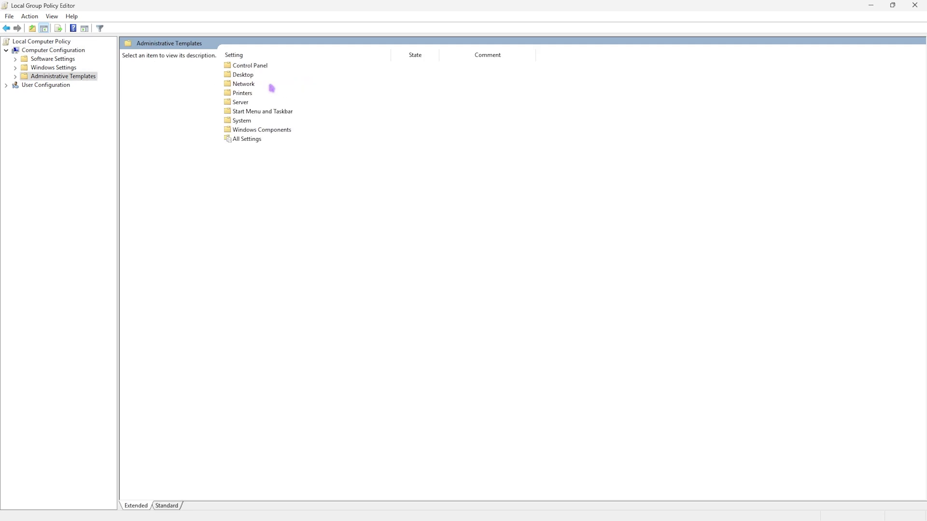
double_click(263, 130)
double_click(248, 102)
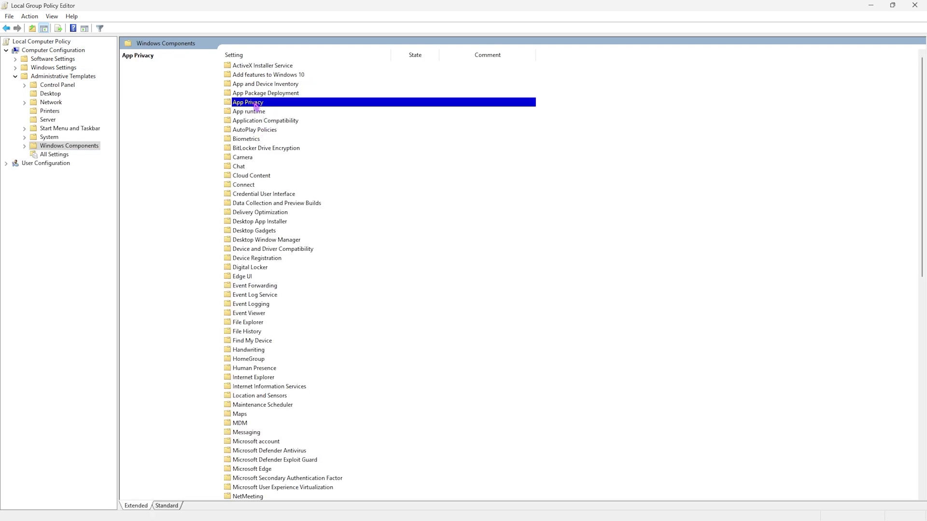
Step: Set the default for all apps to Force Deny in the enabled "Let Windows apps run in the background" policy and apply it
left_click(289, 277)
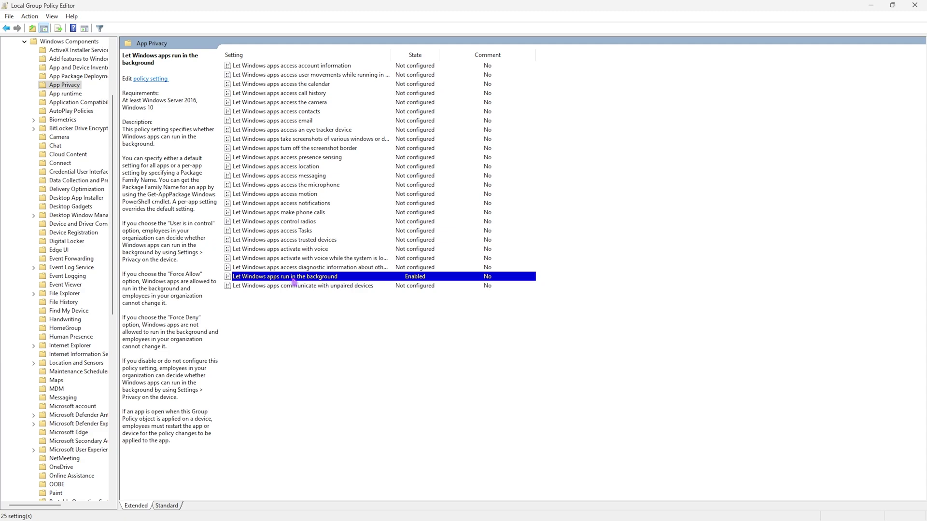
double_click(296, 280)
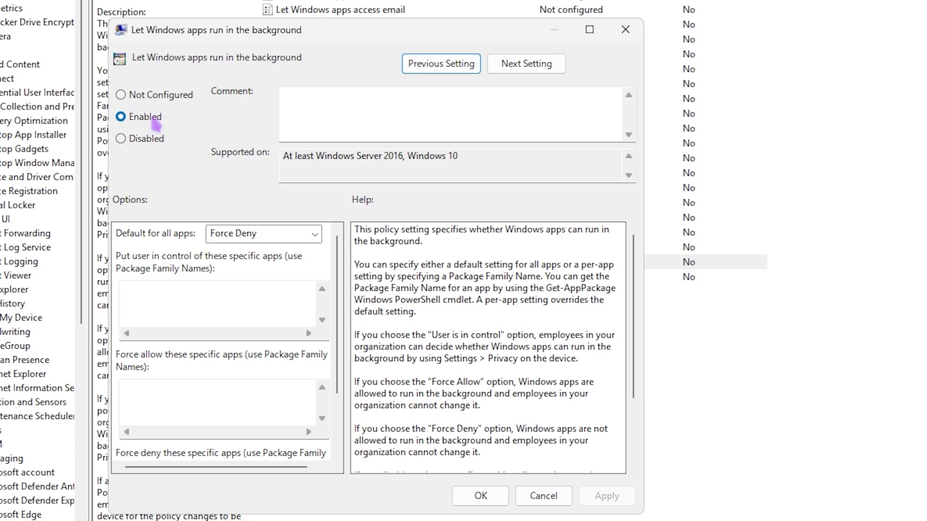
left_click(242, 234)
left_click(240, 279)
left_click(604, 494)
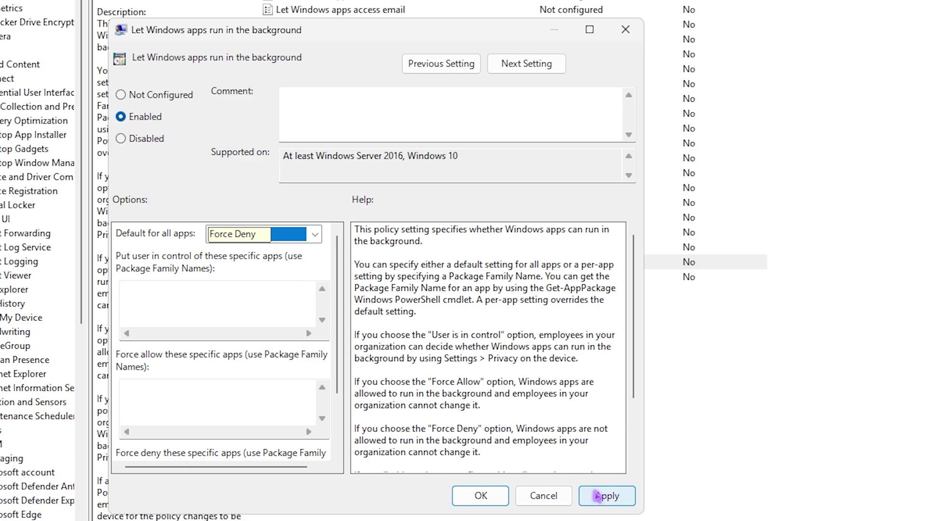
Step: Accept the background apps policy setting and close the Local Group Policy Editor
left_click(481, 498)
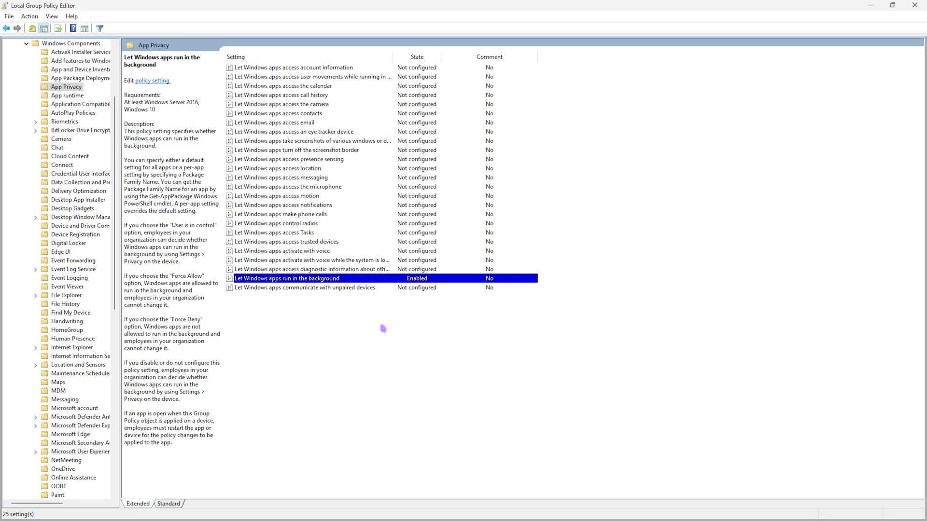
left_click(915, 6)
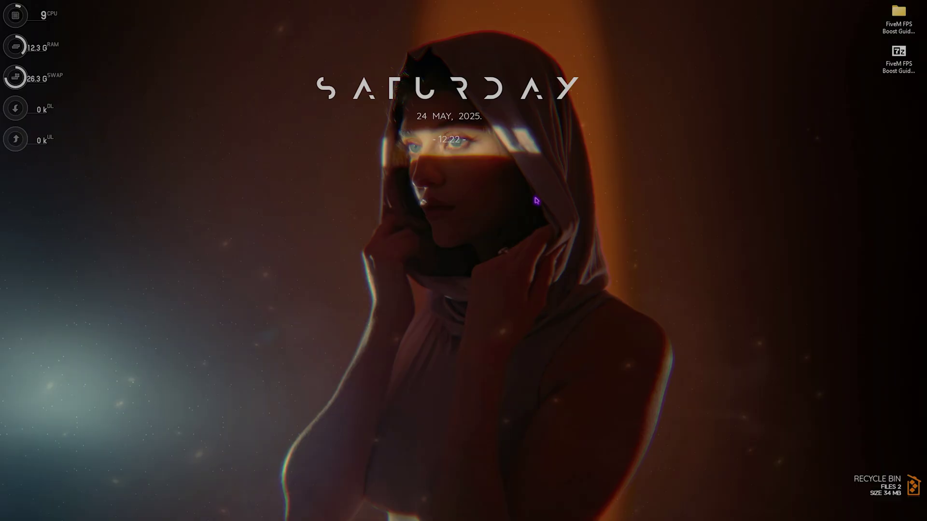
Step: Search Windows for "create a restore point" and open the System Protection settings
key("super")
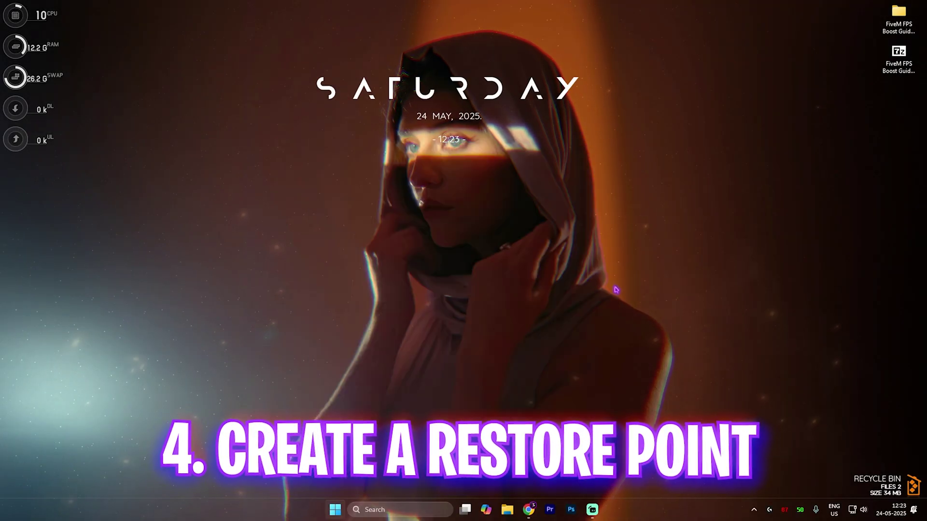
type("crearte a restore point")
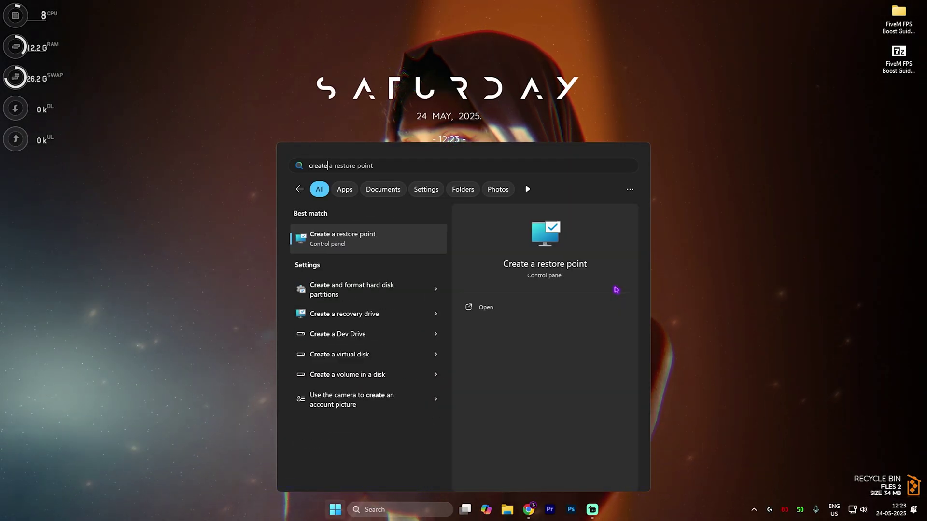
key("Return")
Step: Create a restore point named "FiveM" with Local Disk (C:) selected, and close System Properties
scroll(88, 160, "down", 2)
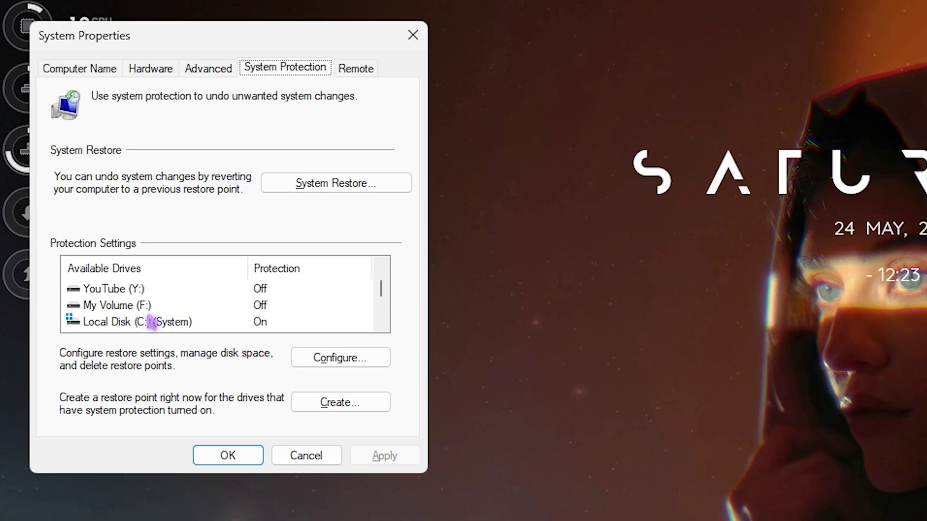
left_click(140, 322)
left_click(295, 408)
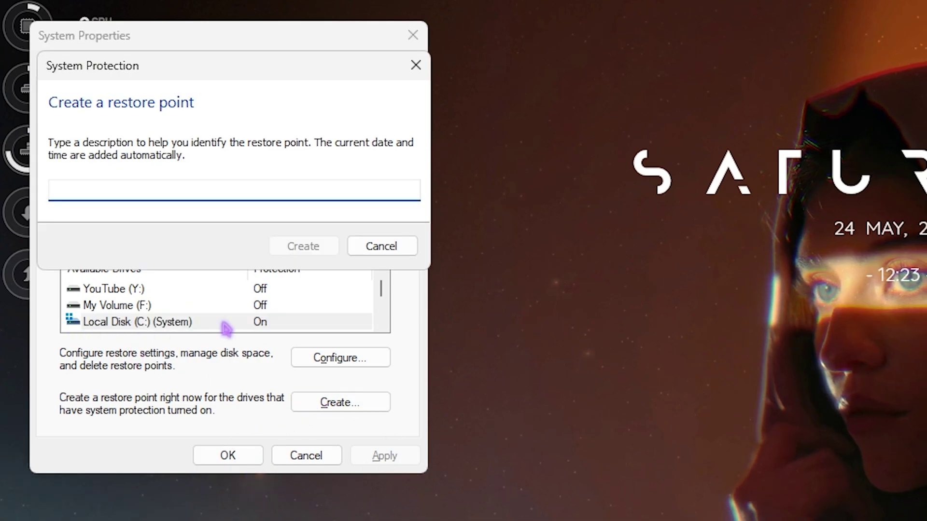
type("FiveM")
key("Return")
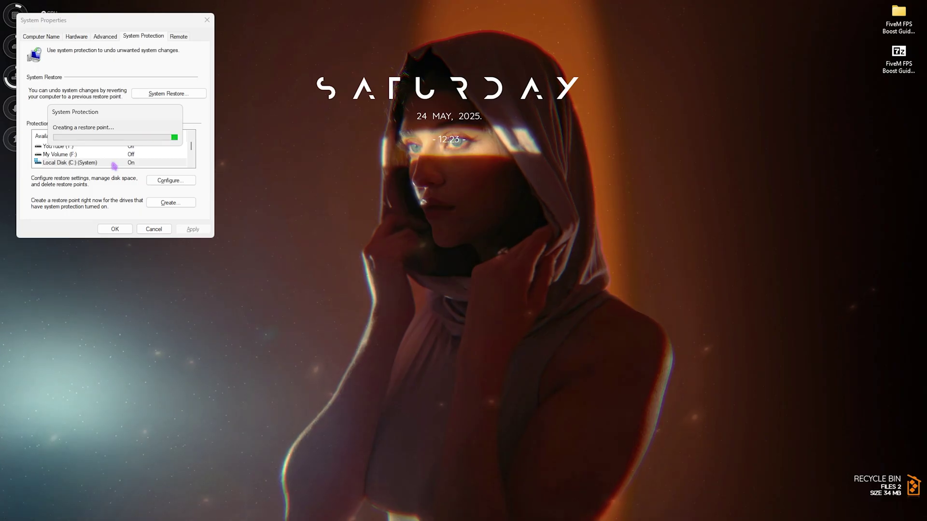
left_click(175, 135)
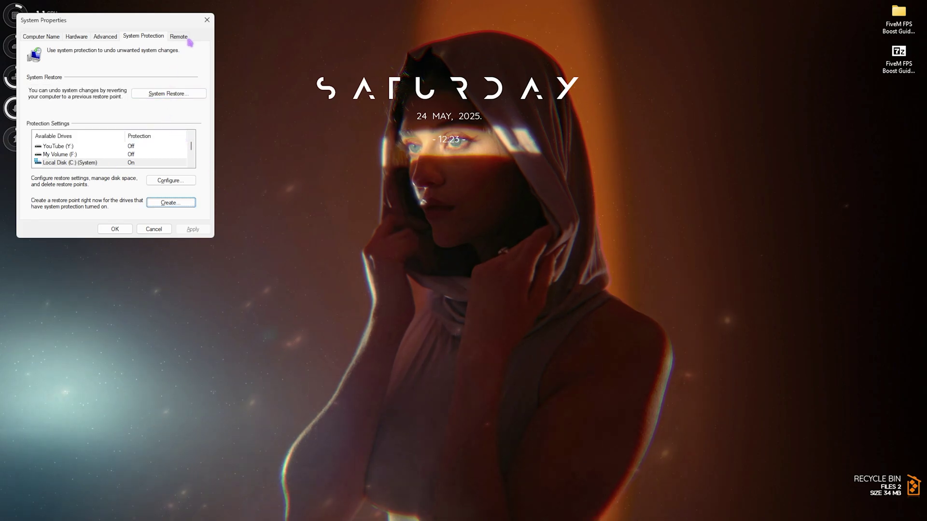
left_click(207, 20)
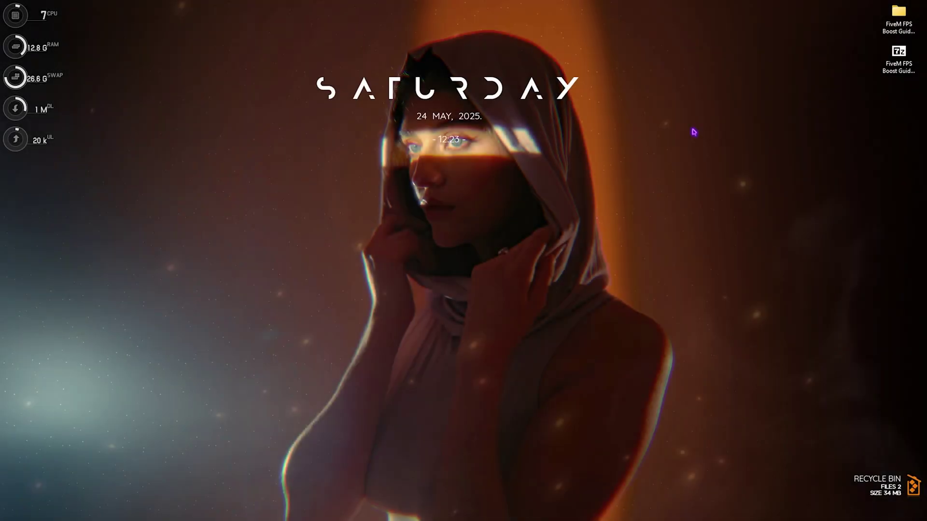
Step: Open the FiveM FPS Boost Guide folder on the desktop and examine the AMD and INTEL registry files in 1- CPU Priority
double_click(898, 14)
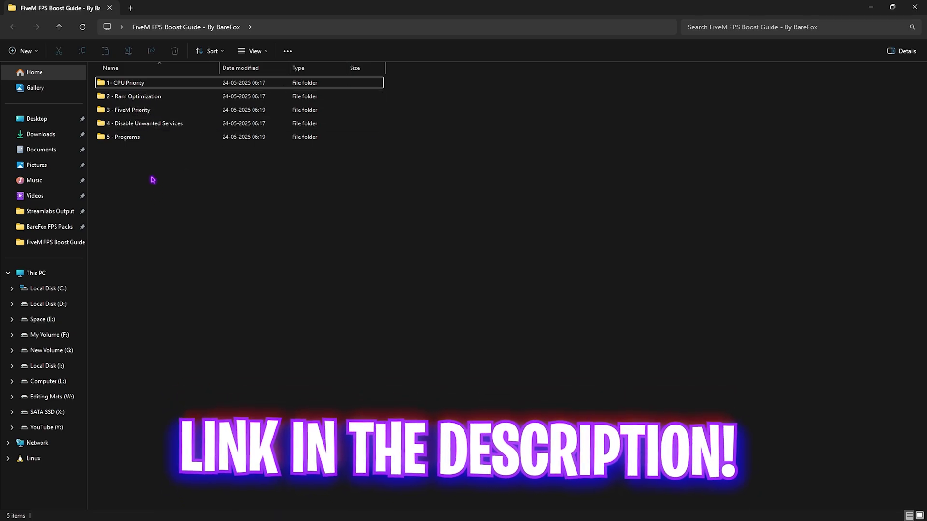
left_click_drag(152, 180, 154, 124)
double_click(164, 83)
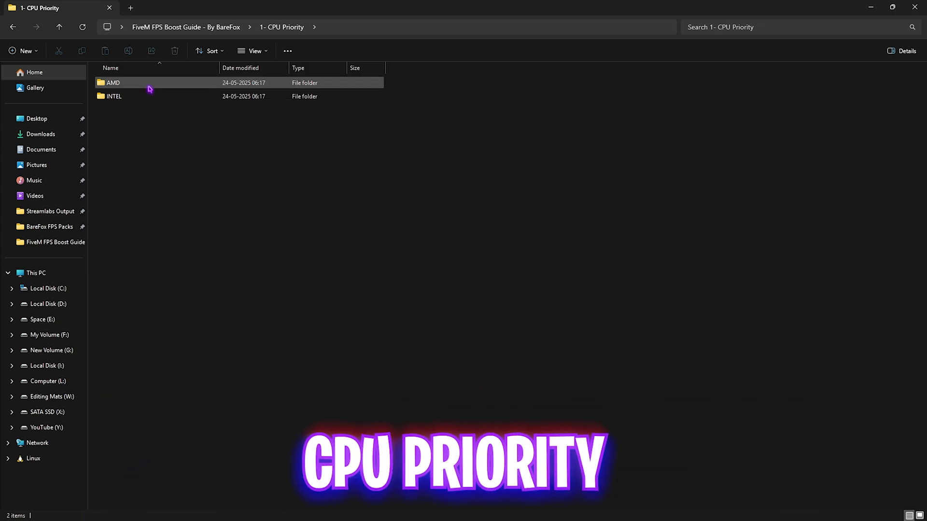
double_click(149, 89)
left_click(281, 27)
double_click(165, 96)
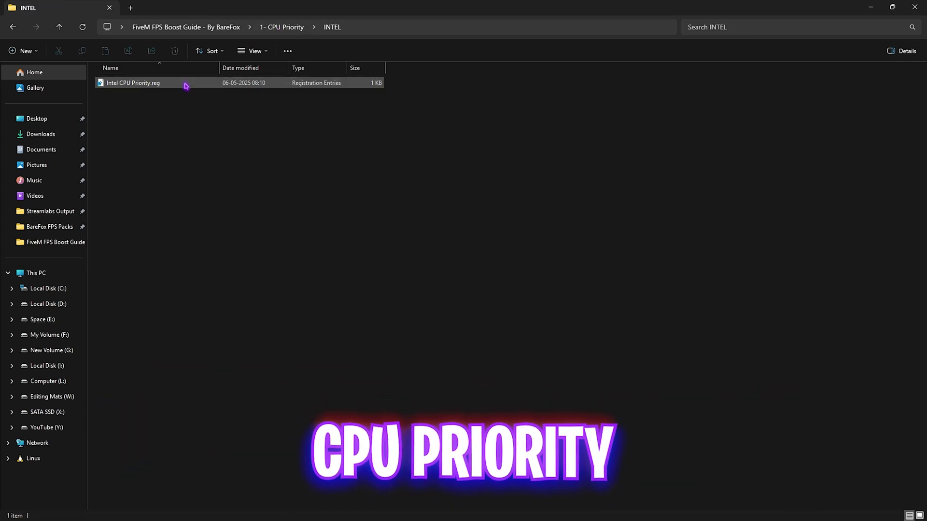
left_click(278, 27)
double_click(174, 84)
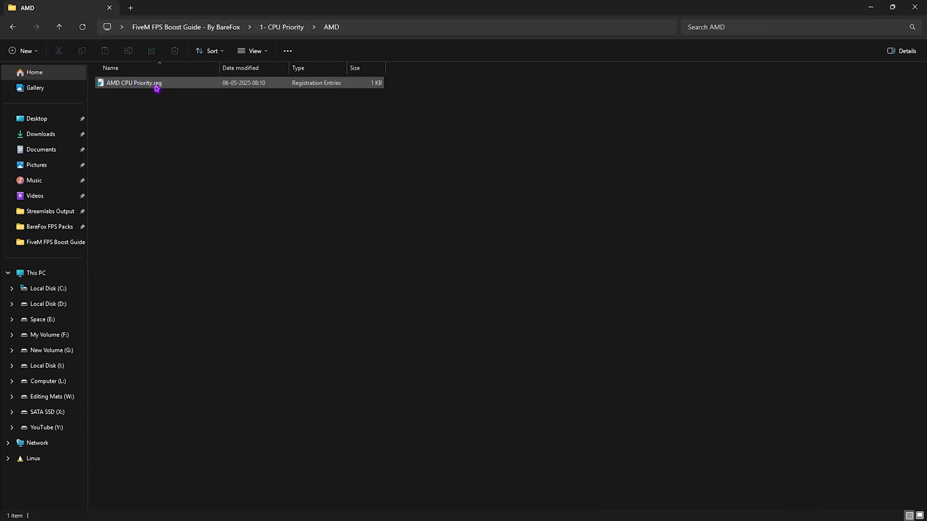
Step: Go to the 2 - Ram Optimization folder, look over the RAM size files and select 32GB Ram.reg
left_click(209, 28)
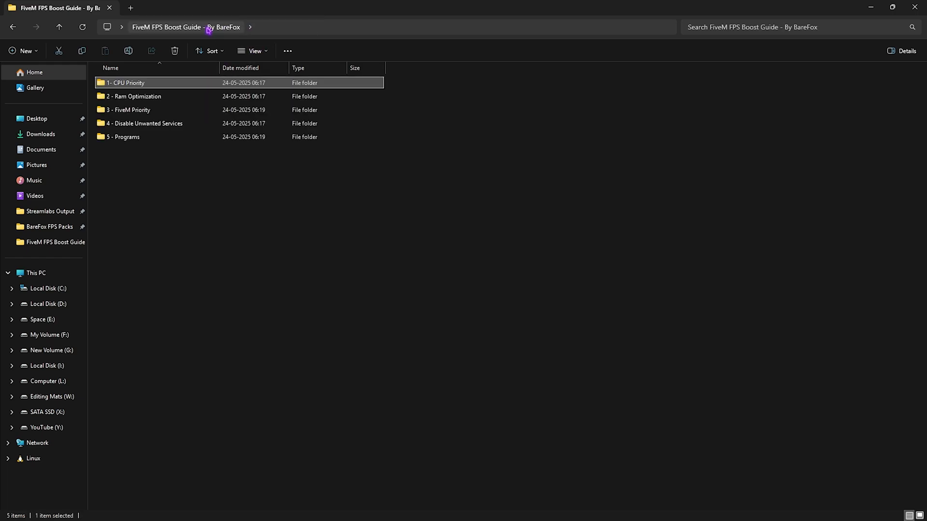
double_click(176, 98)
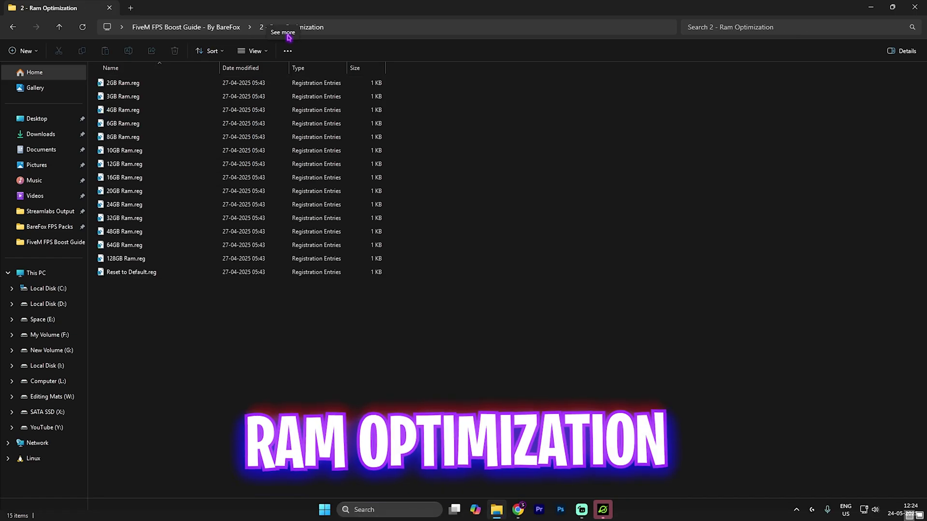
left_click_drag(414, 263, 378, 85)
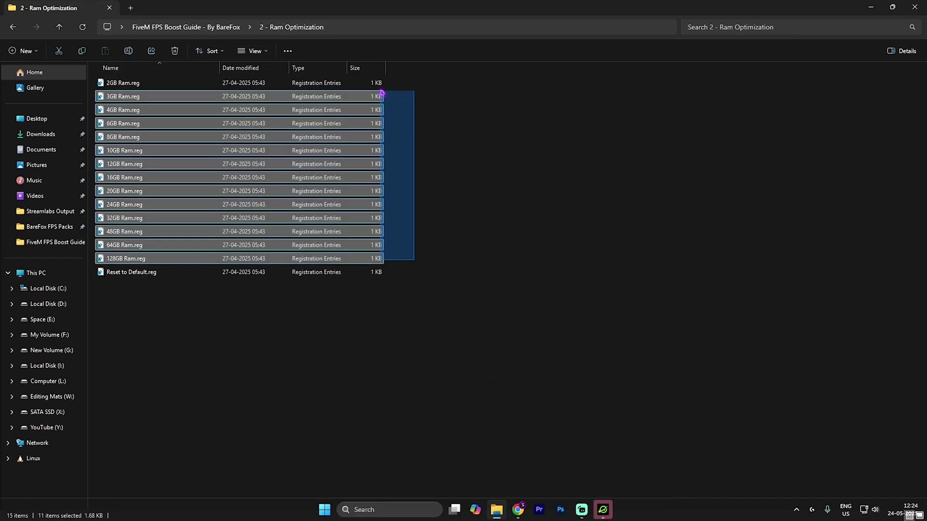
left_click(487, 195)
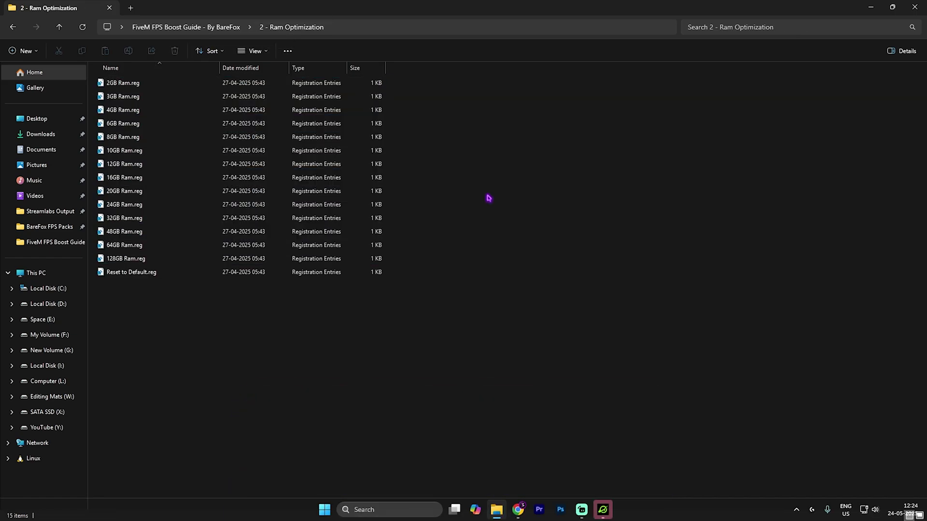
left_click(151, 218)
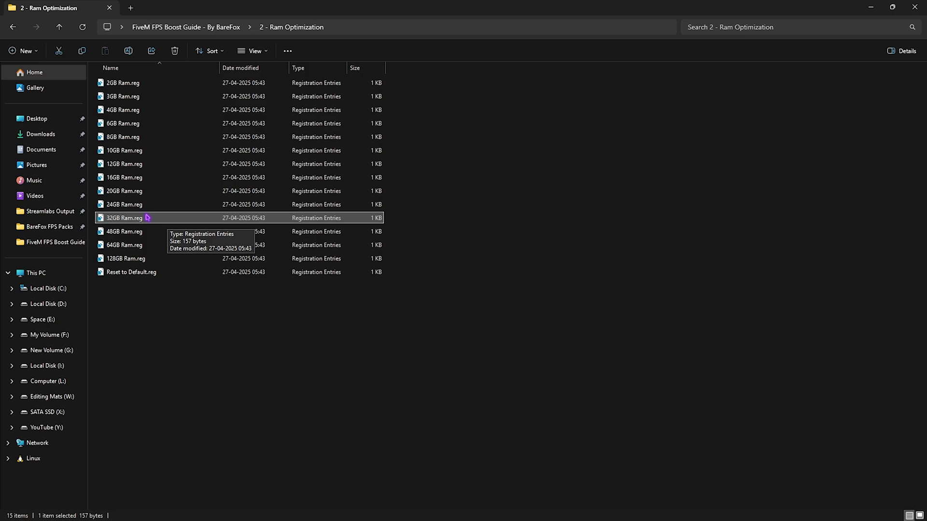
Step: Go to the 3 - FiveM Priority folder and examine the FiveM High Priority and Normal Priority registry files
left_click(186, 27)
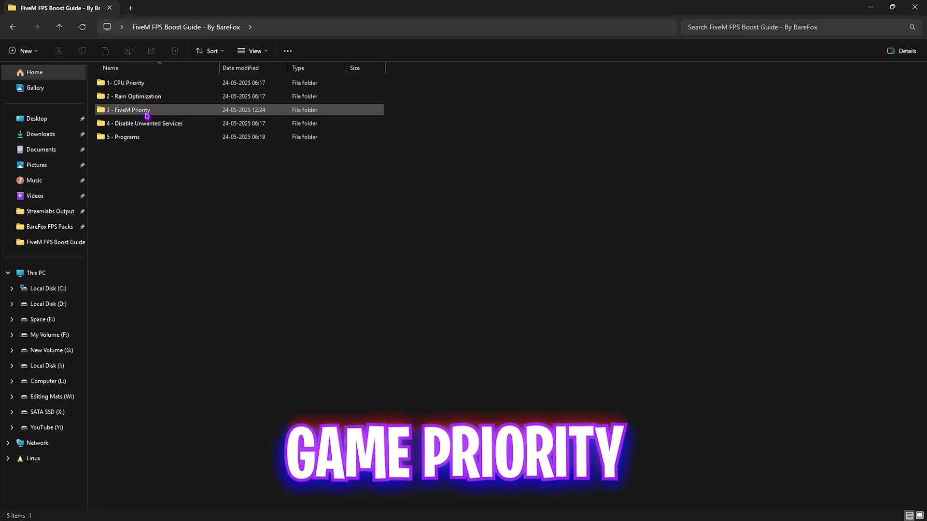
double_click(118, 110)
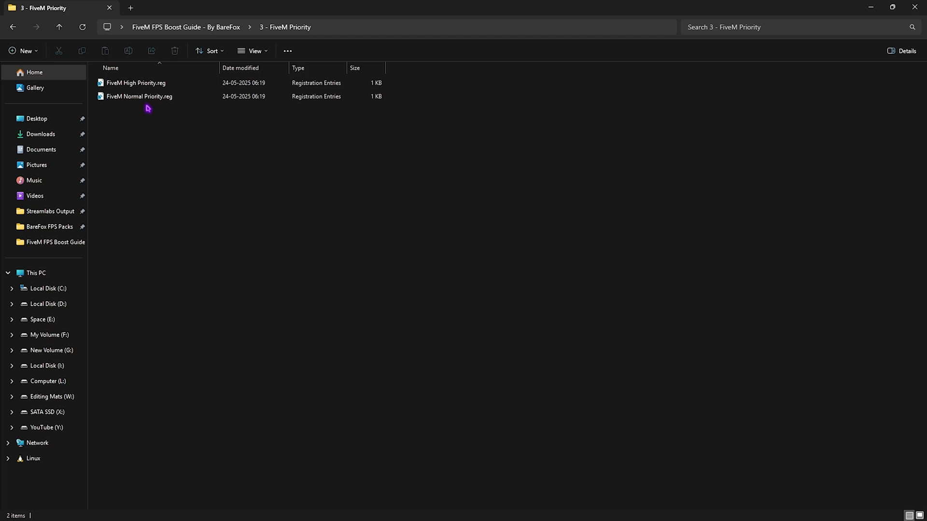
left_click(156, 85)
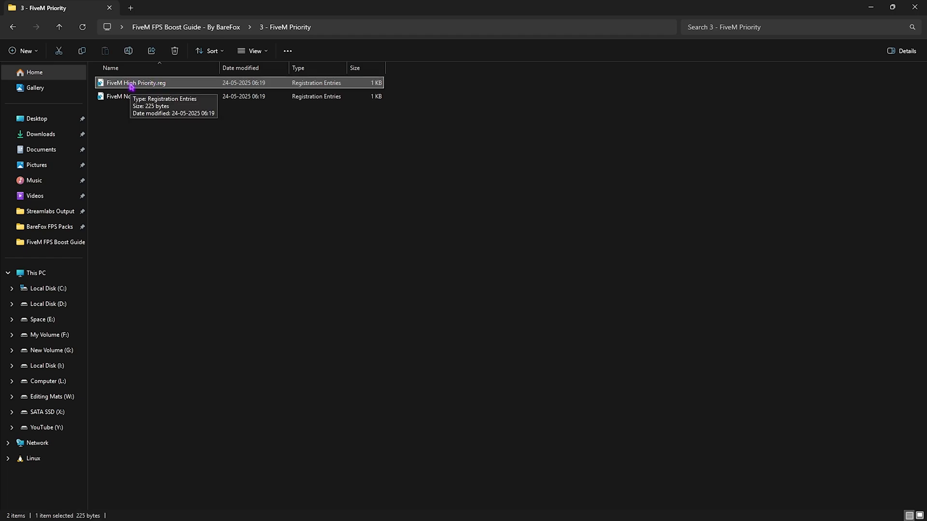
left_click(168, 99)
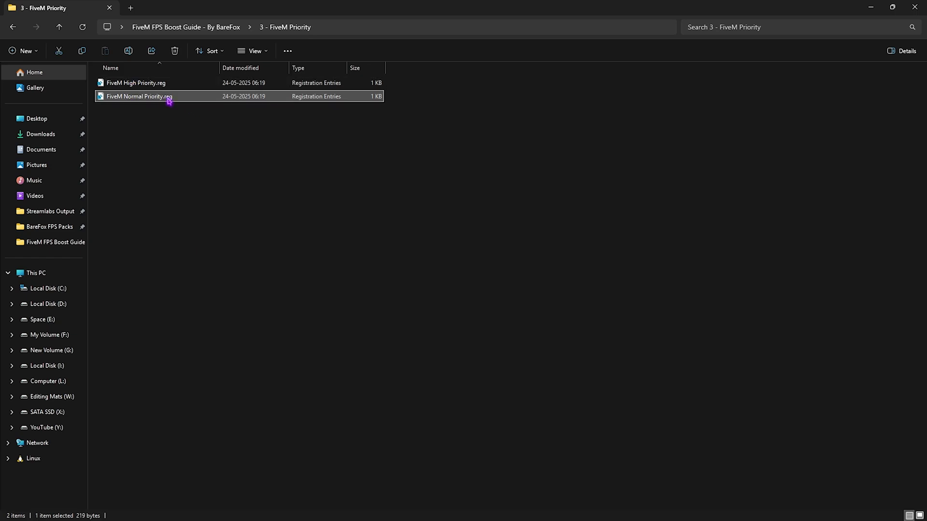
Step: Examine the registry files in the 4 - Disable Unwanted Services folder and its Revert Registries subfolder
key("alt+Left")
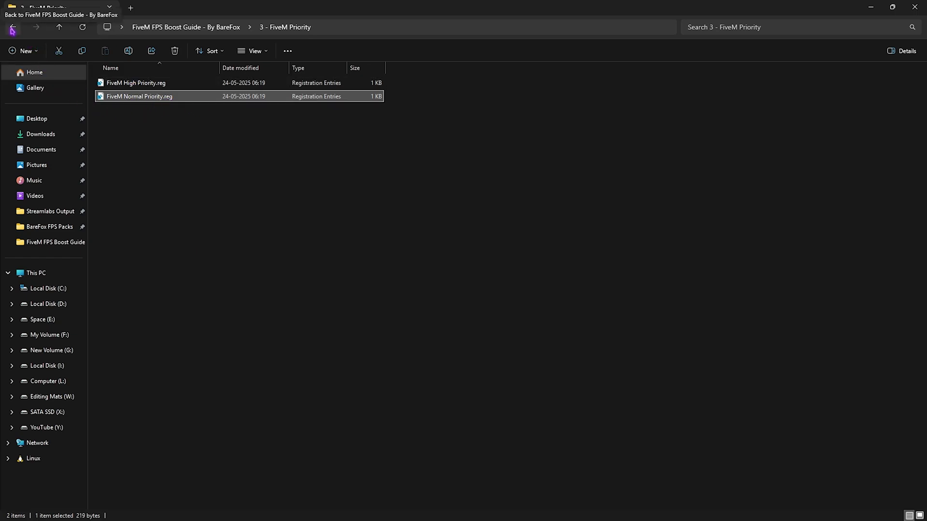
double_click(150, 128)
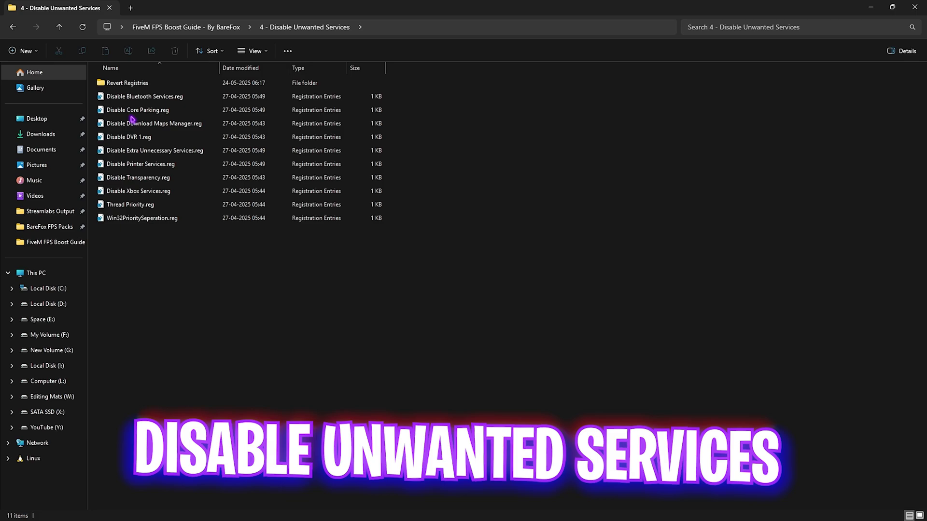
left_click_drag(173, 270, 160, 101)
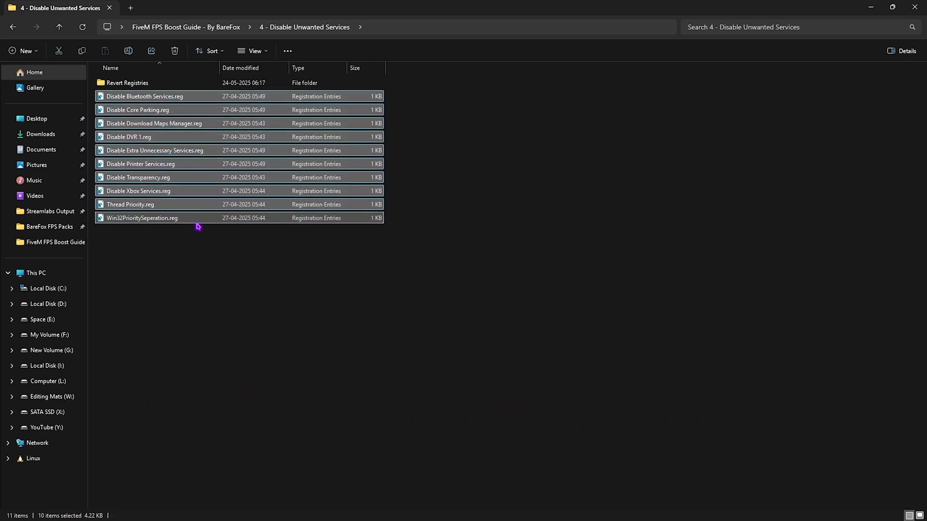
left_click(193, 249)
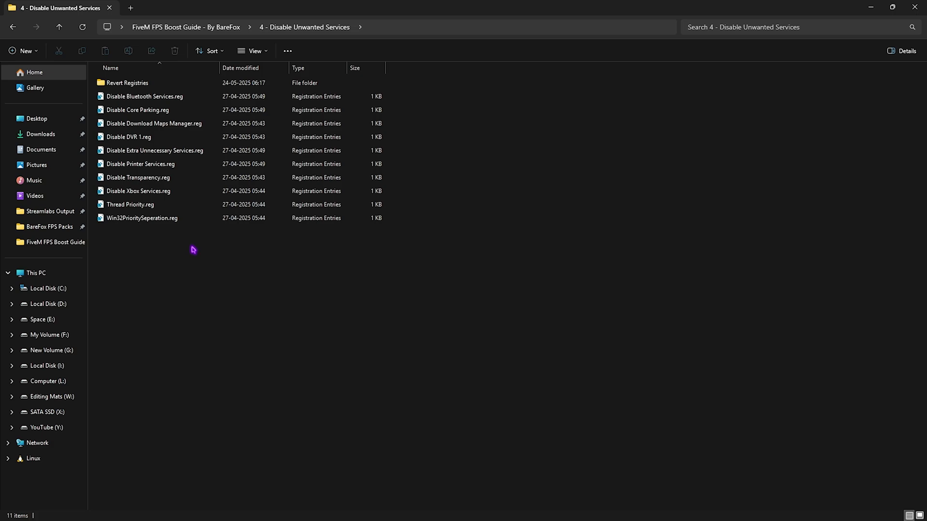
left_click(149, 97)
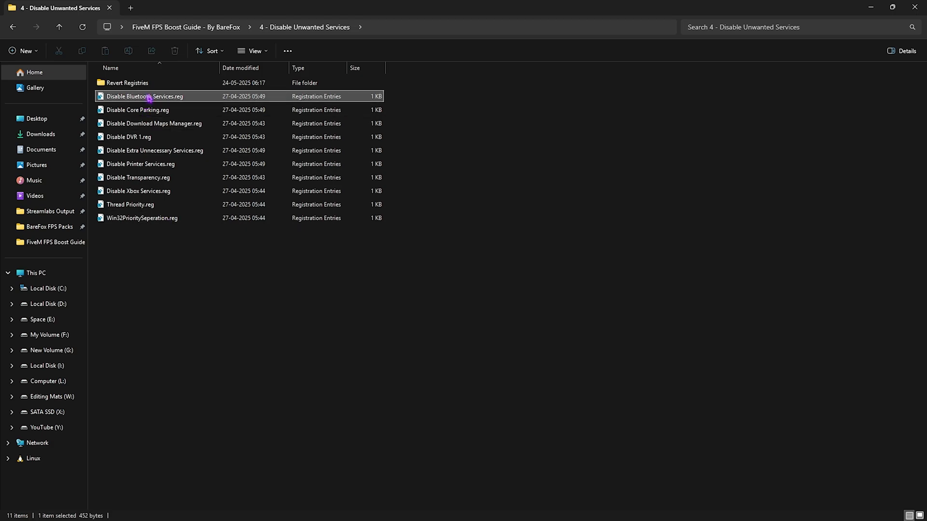
left_click(155, 165)
left_click(155, 96)
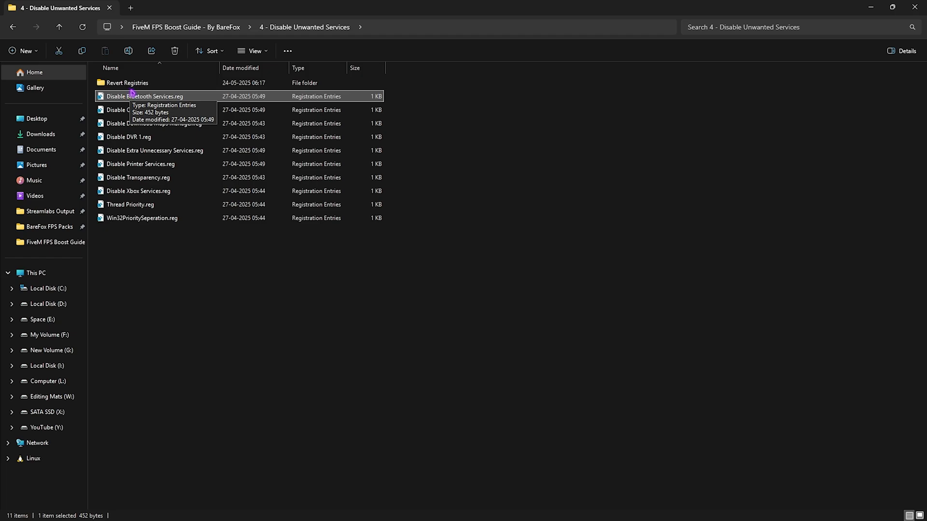
double_click(138, 86)
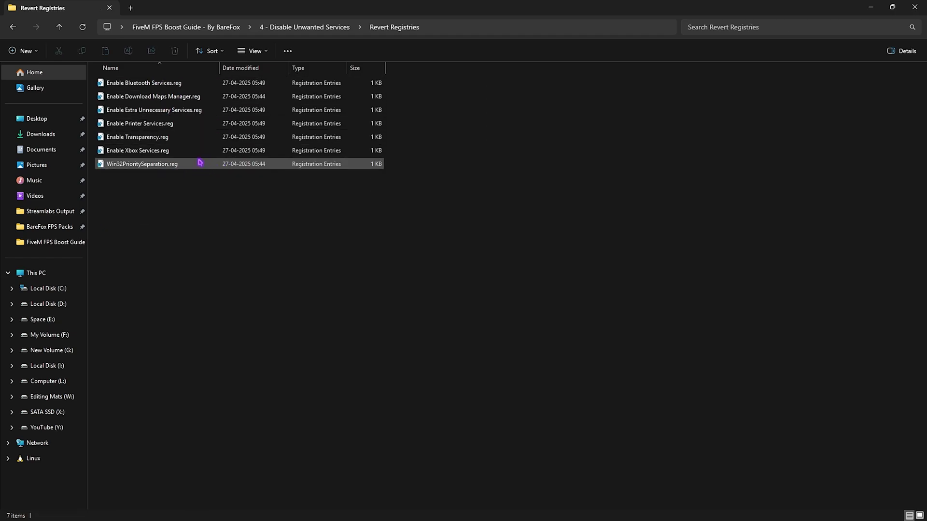
Step: Run Clean Temporary Files.bat from the 5 - Programs folder as administrator and close its console once the cleanup ends
left_click(186, 27)
double_click(149, 137)
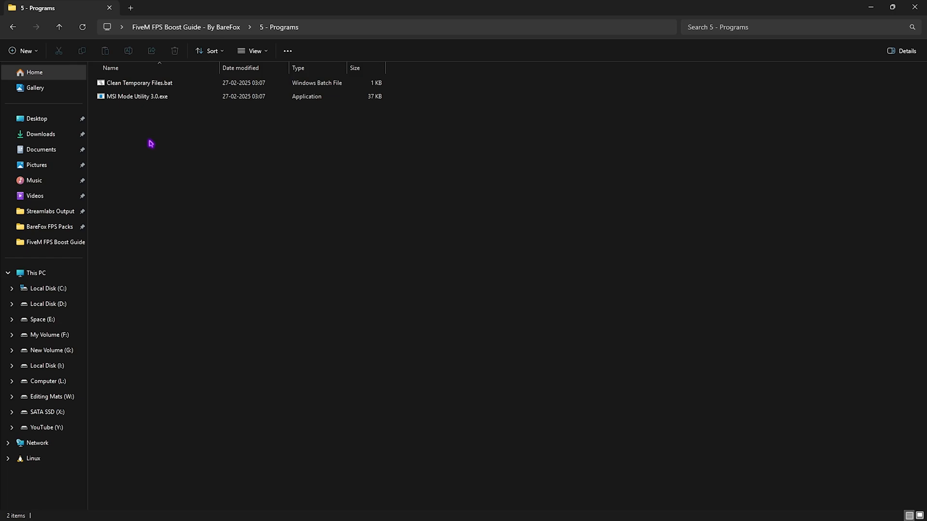
left_click(134, 84)
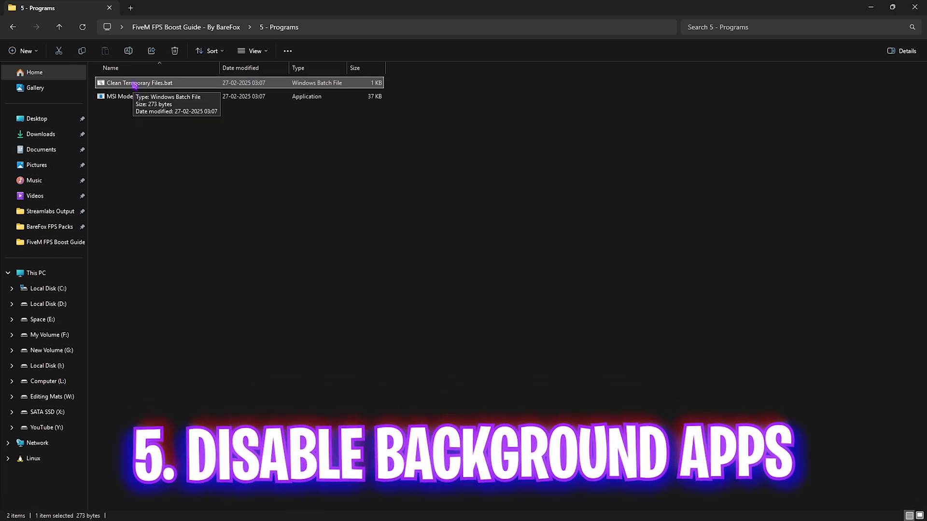
right_click(134, 84)
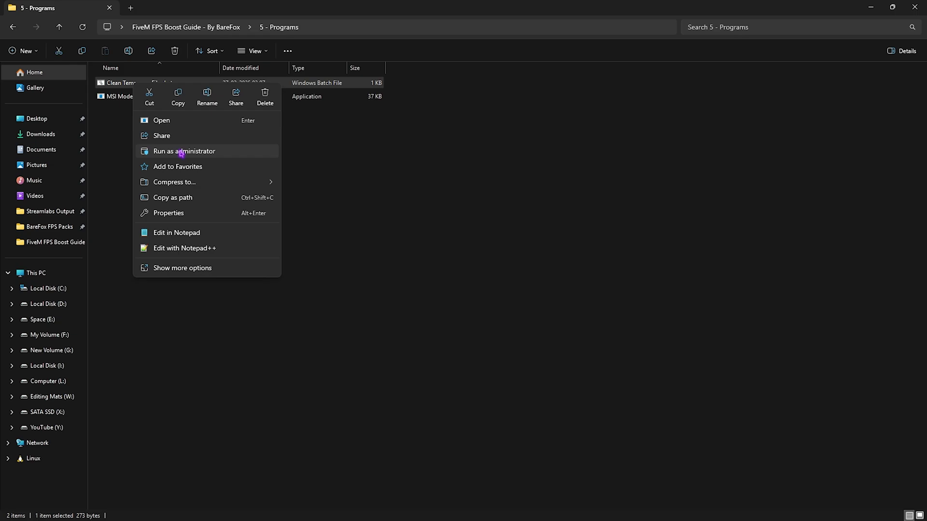
left_click(181, 152)
key("Return")
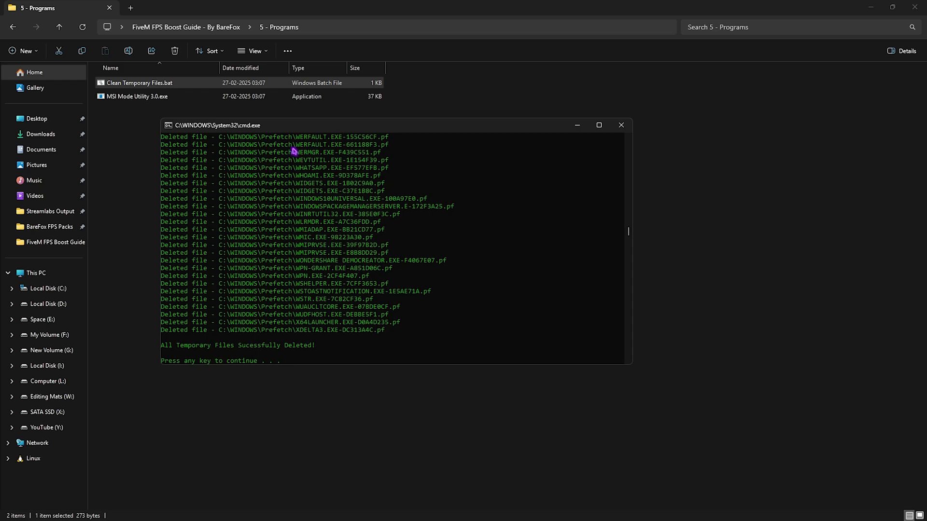
key("Return")
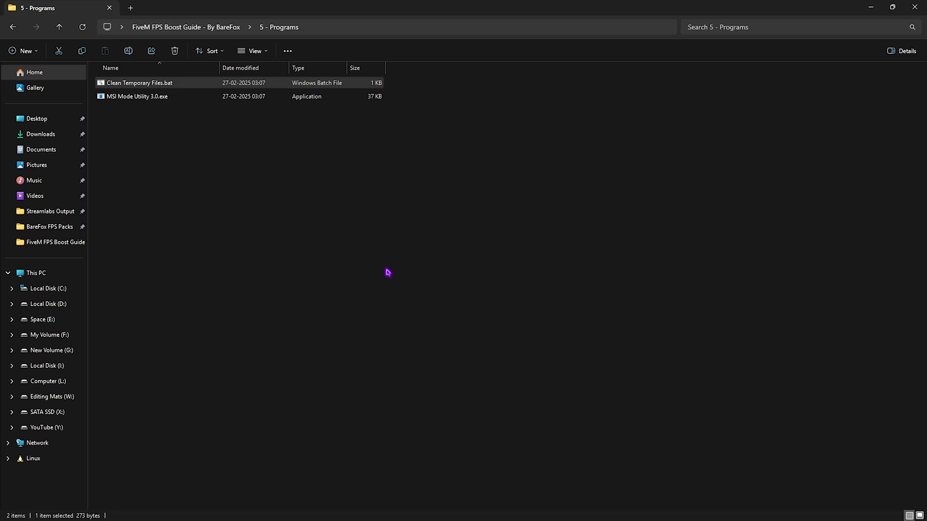
Step: Run MSI Mode Utility 3.0.exe from the 5 - Programs folder as administrator
left_click(163, 97)
right_click(229, 101)
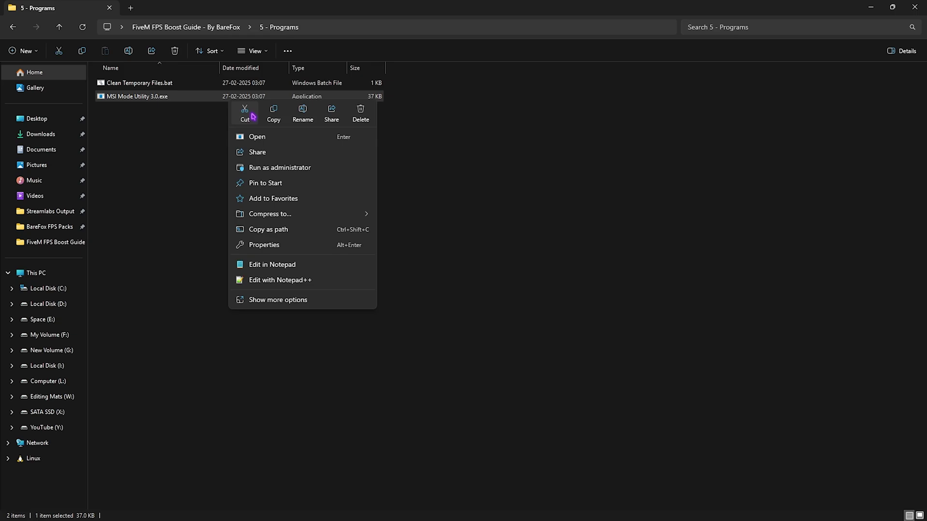
left_click(271, 167)
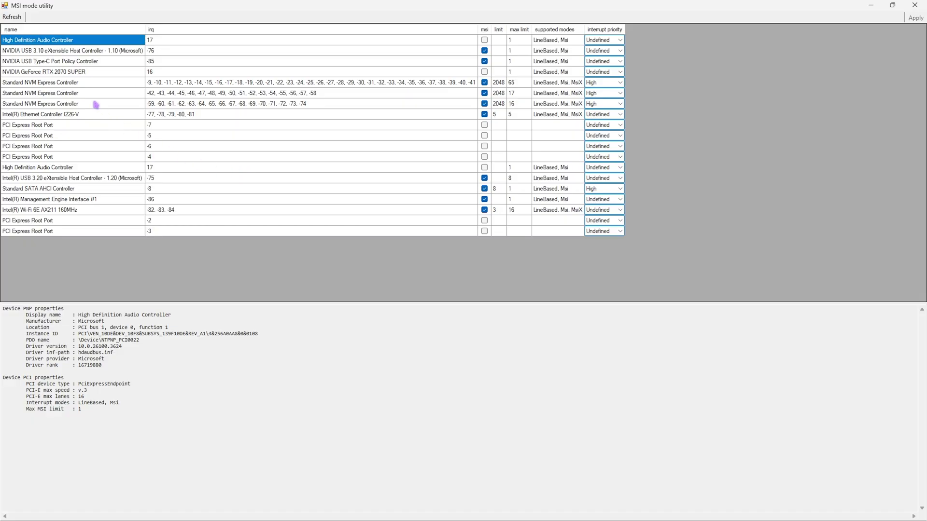
Step: Enable MSI mode for the NVIDIA GeForce RTX 2070 SUPER and change its interrupt priority
left_click(56, 74)
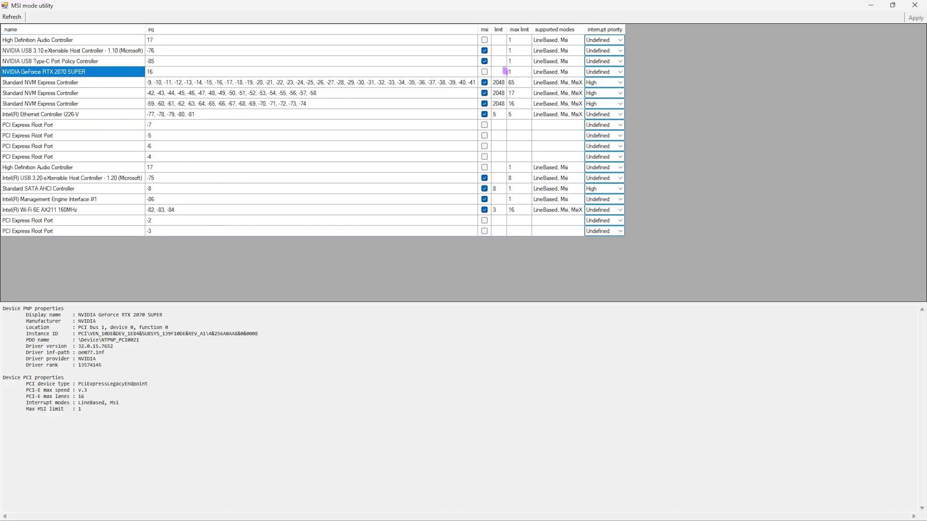
left_click(485, 72)
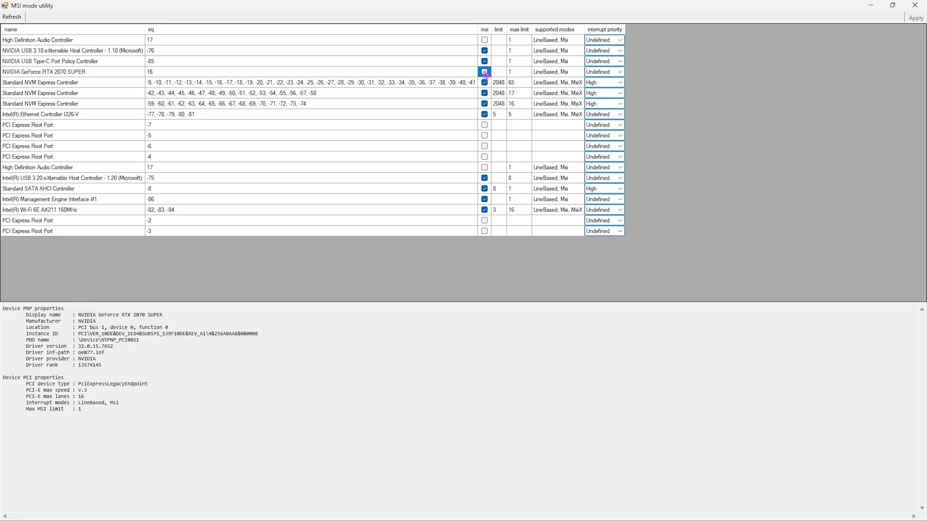
left_click(620, 72)
left_click(592, 103)
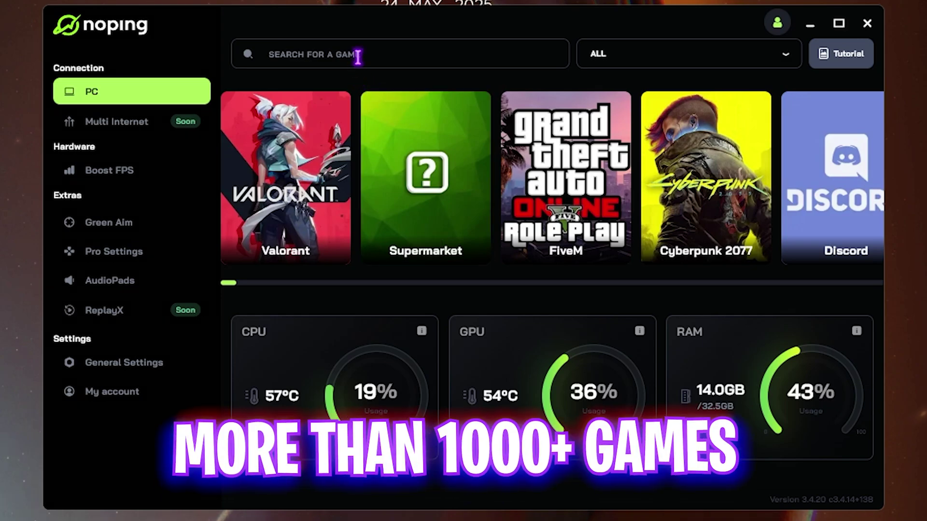
Step: In NoPing, search the game library for "Fivem" and open the FiveM entry
left_click(358, 56)
type("Fivem")
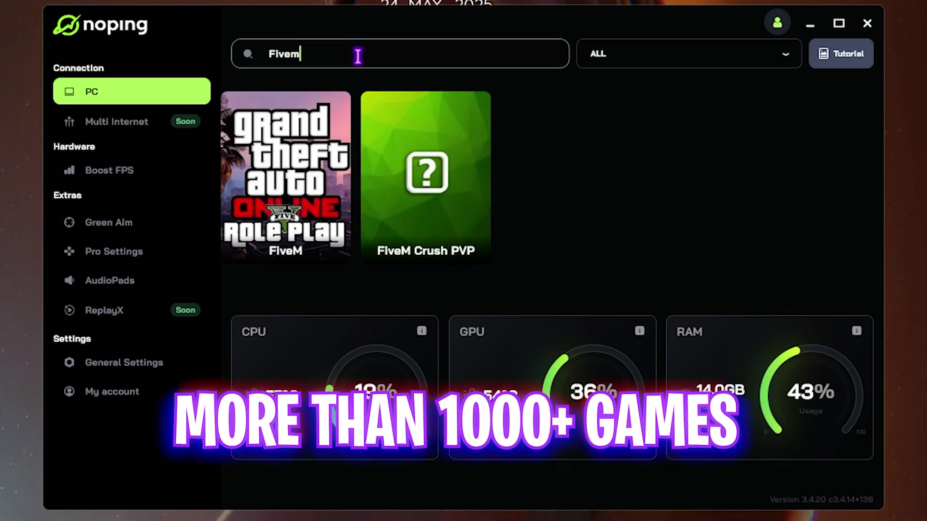
left_click(285, 178)
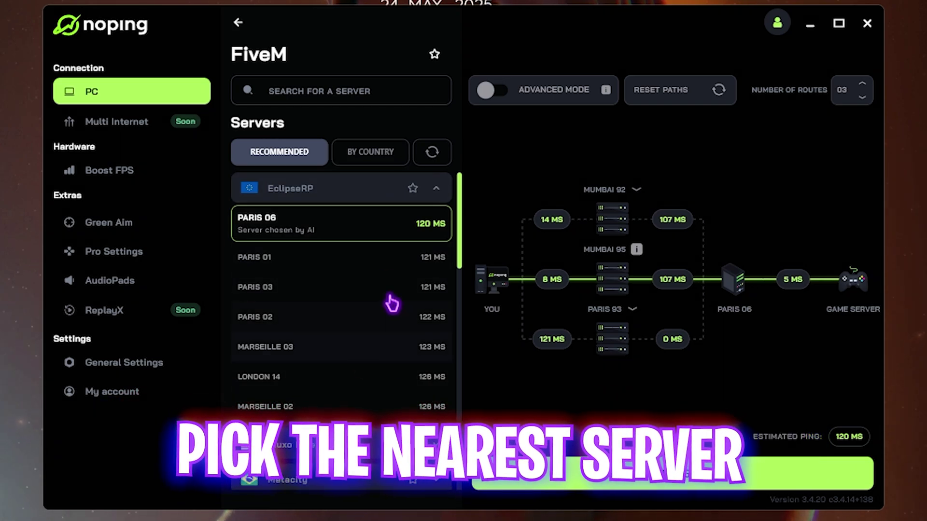
Step: Browse FiveM servers by country, select India's Mumbai 04 server and start optimizing the game
left_click(377, 153)
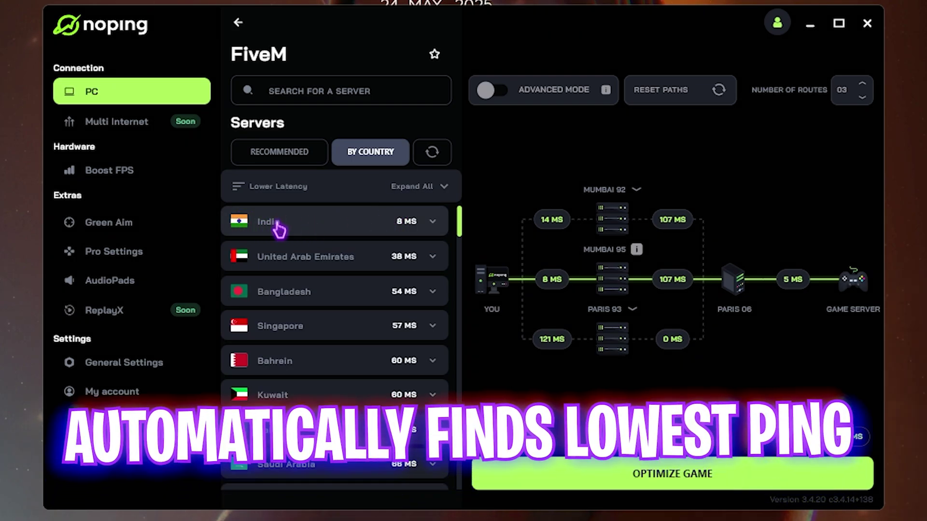
left_click(306, 230)
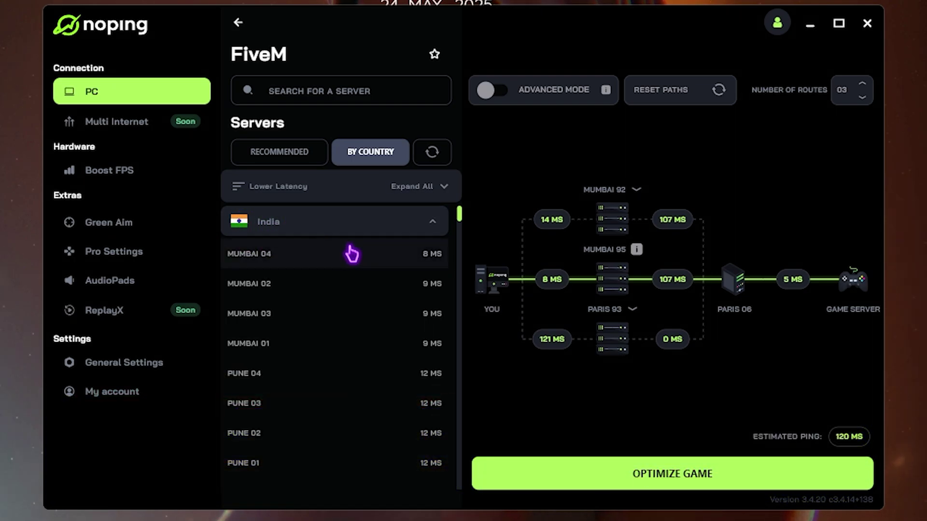
left_click(341, 264)
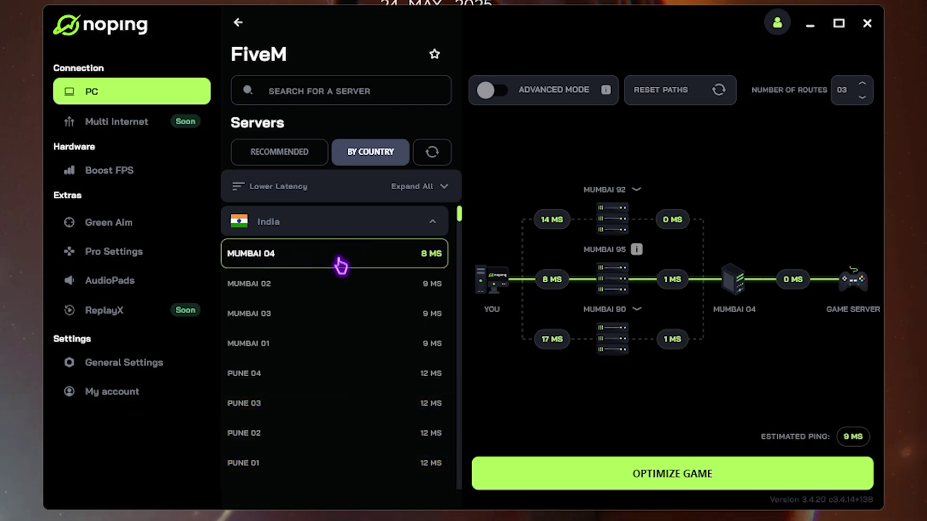
left_click(623, 472)
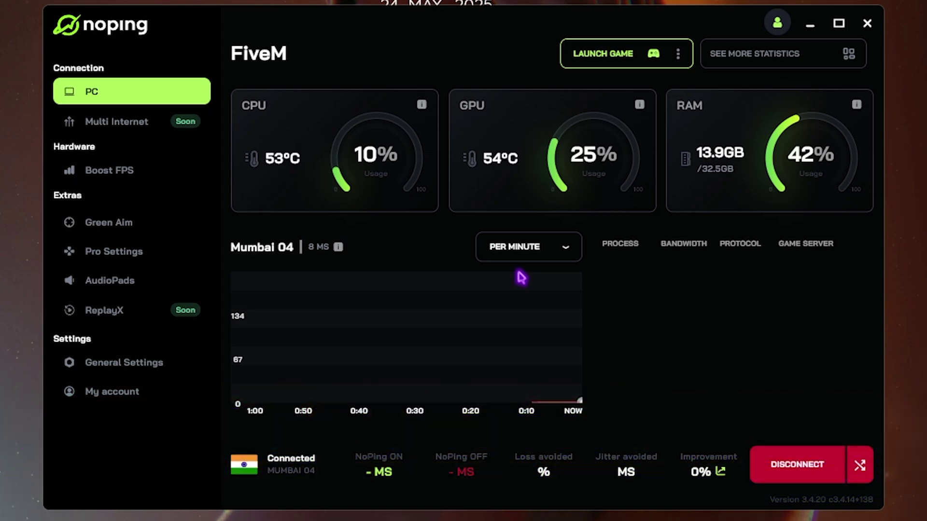
Step: Look over the available system optimizations in NoPing's Boost FPS section
left_click(136, 179)
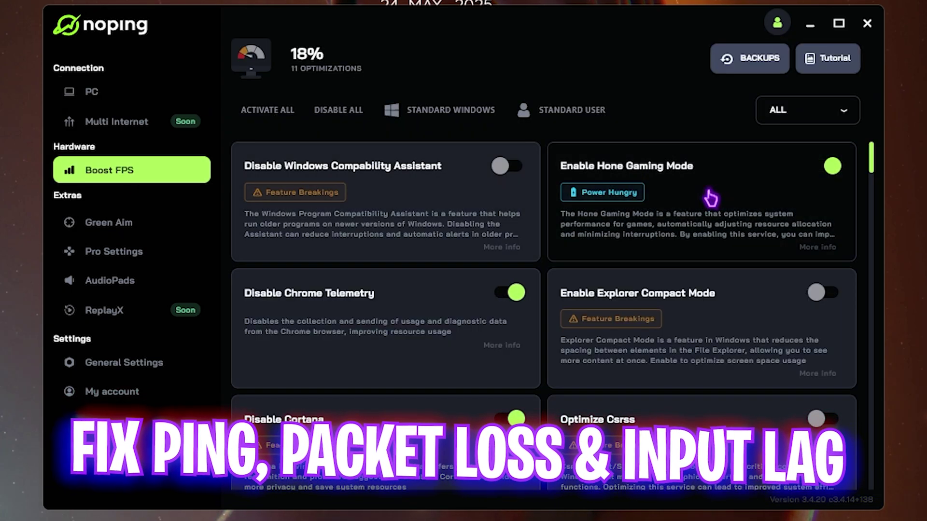
scroll(719, 197, "down", 2)
scroll(725, 198, "down", 15)
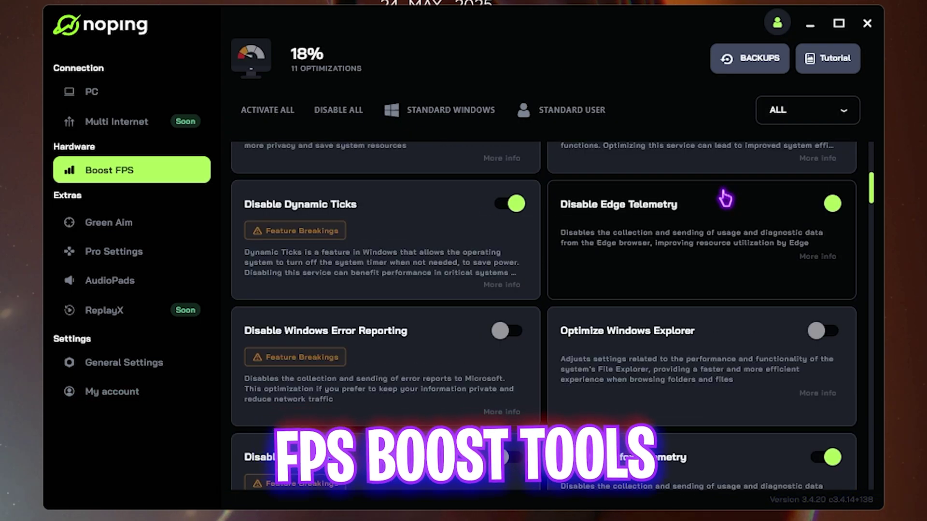
scroll(725, 198, "down", 11)
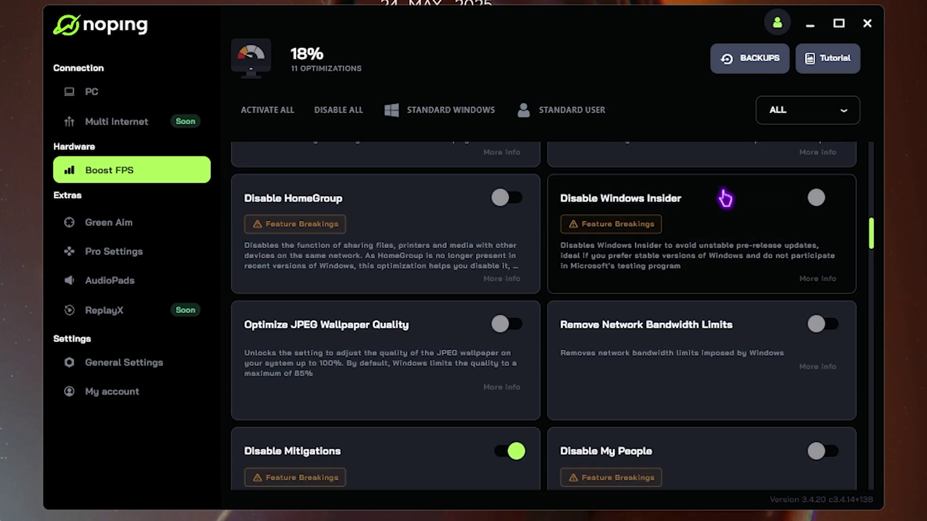
scroll(725, 198, "down", 3)
scroll(725, 198, "up", 20)
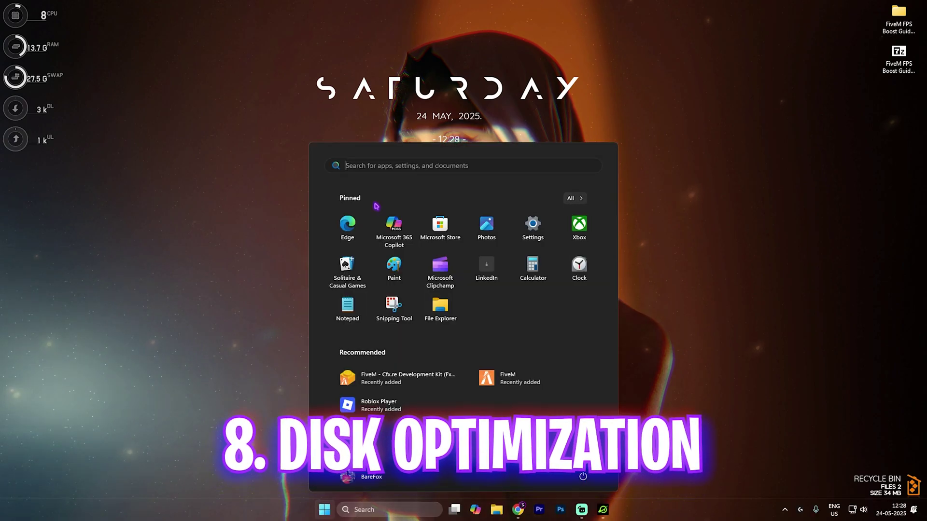
Step: Search Windows for Defragment and Optimize Drives, open it and optimize the C: drive
type("defr")
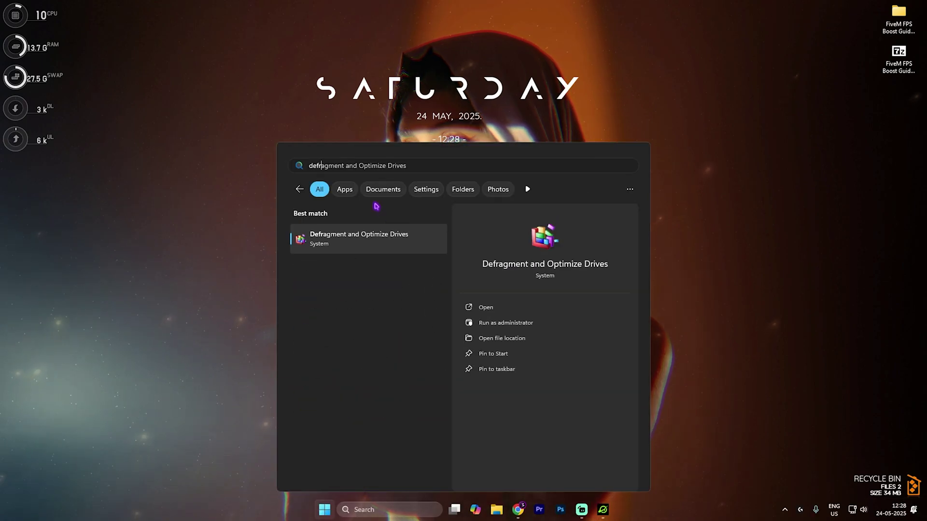
key("Return")
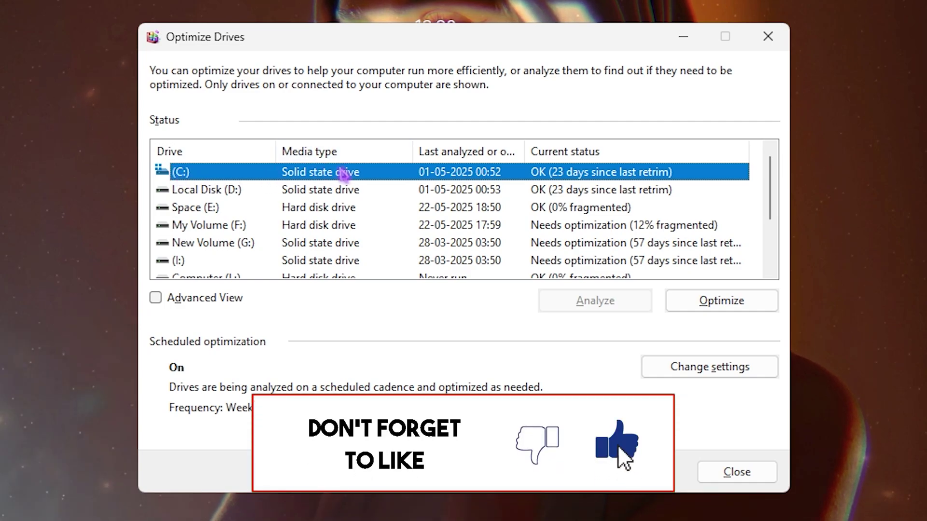
left_click(727, 307)
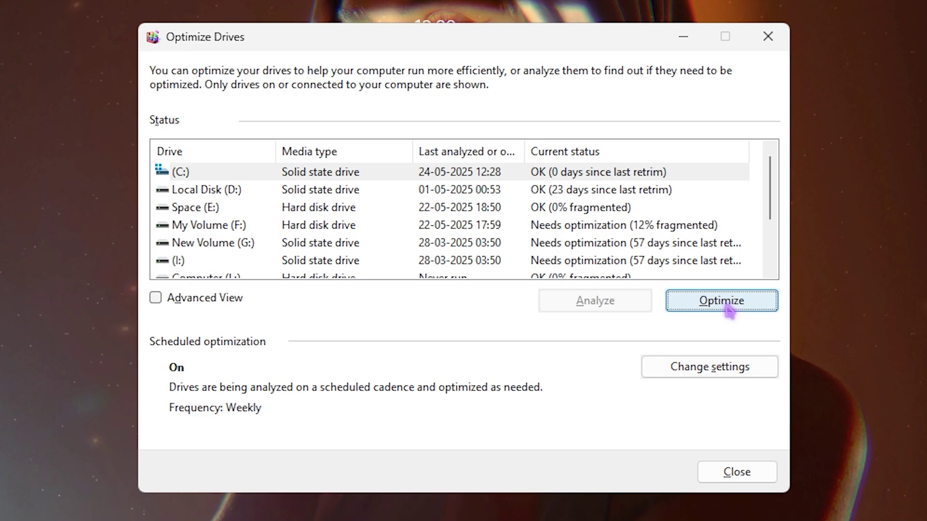
Step: Analyze and optimize the Space (E:) hard disk drive
left_click(355, 209)
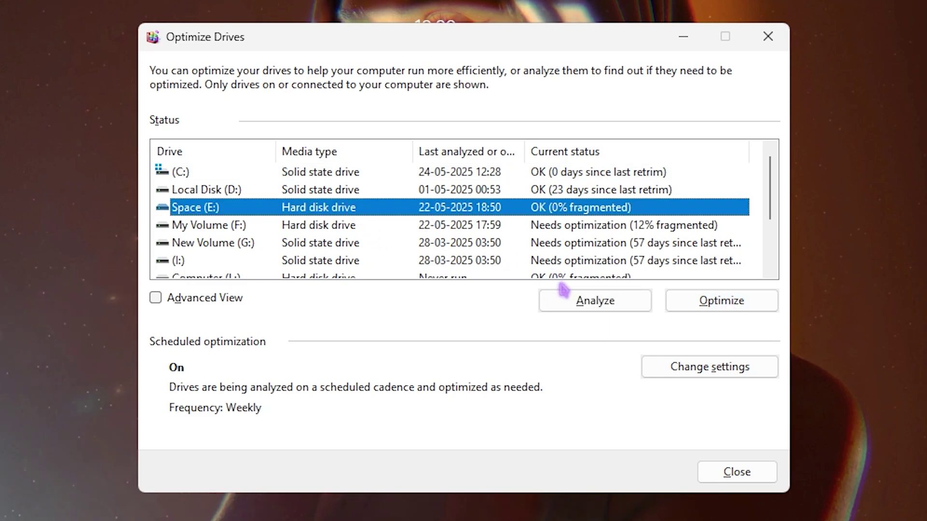
left_click(569, 301)
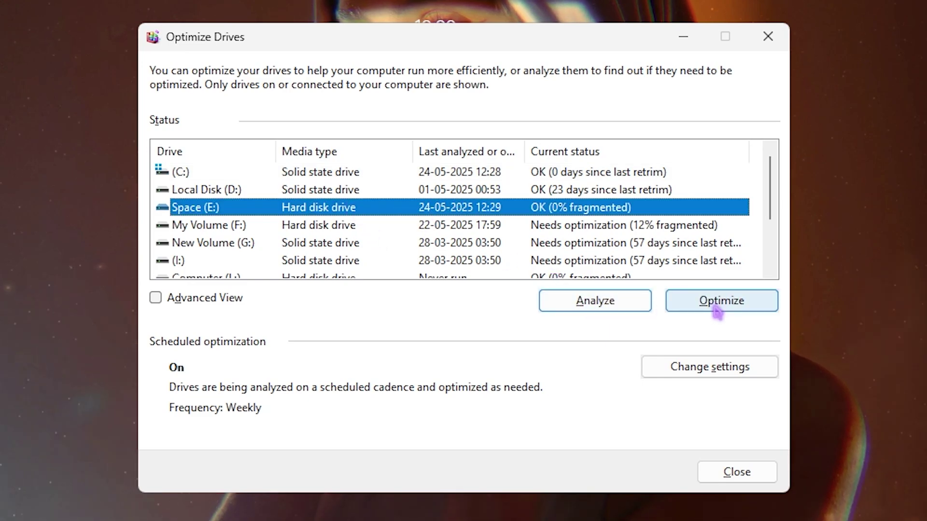
left_click(718, 312)
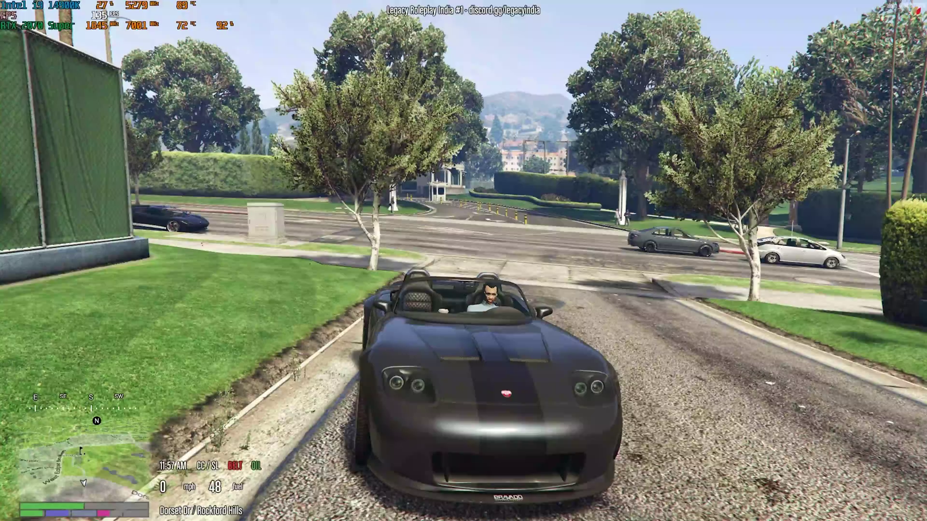
Step: In FiveM, go to the game's Graphics settings and turn FXAA off
key("Escape")
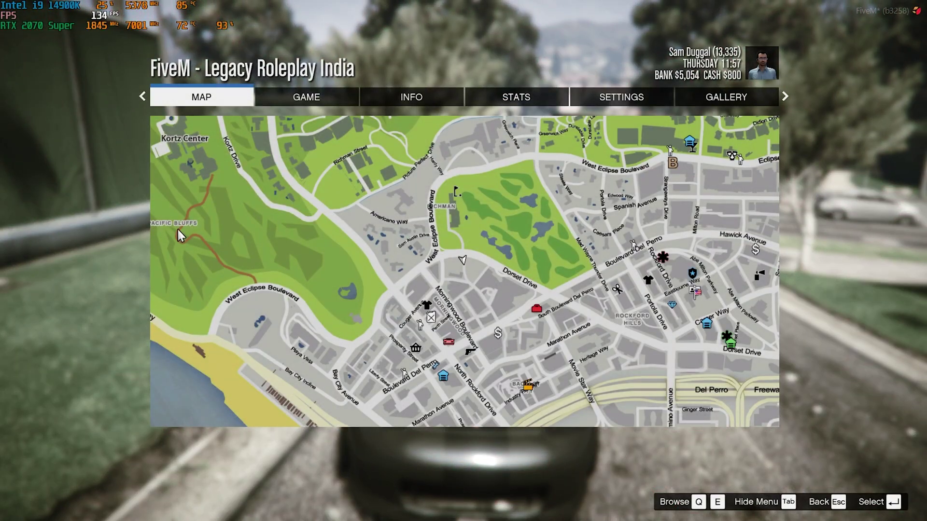
left_click(660, 96)
left_click(213, 222)
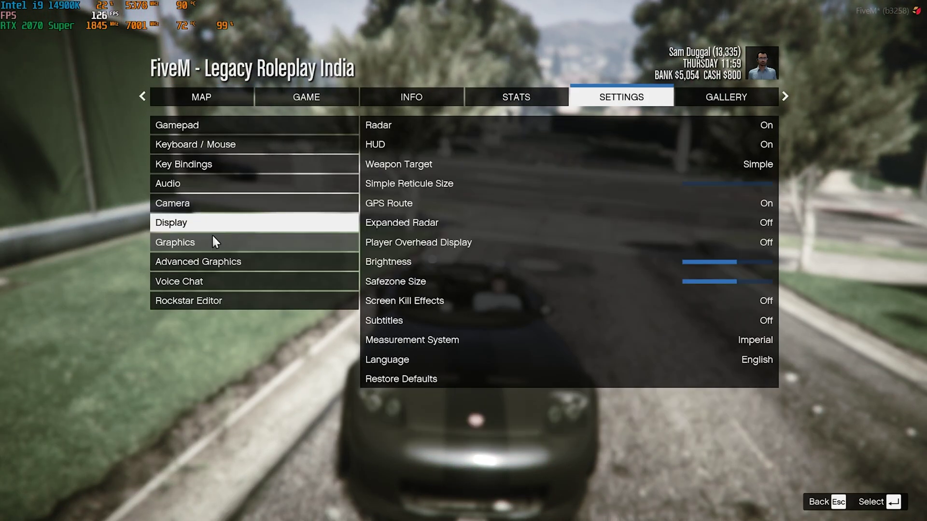
left_click(213, 243)
left_click(457, 169)
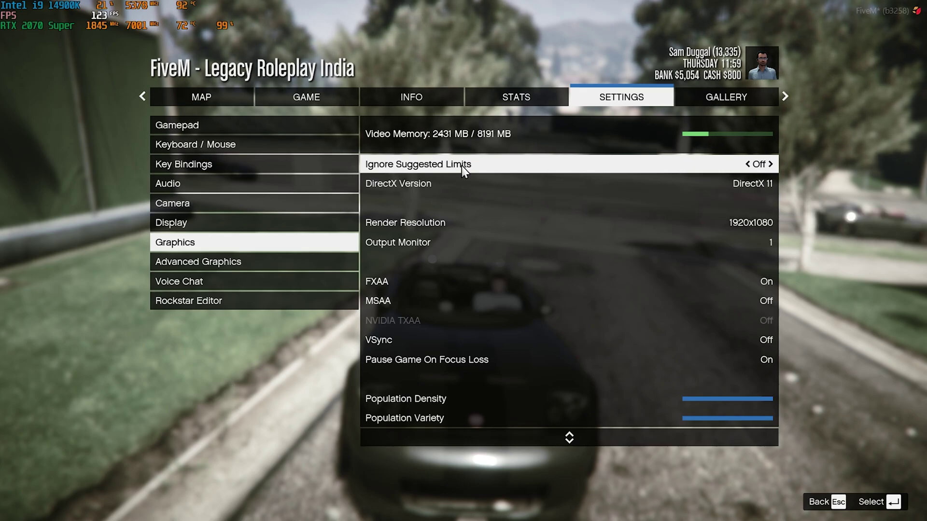
key("Down")
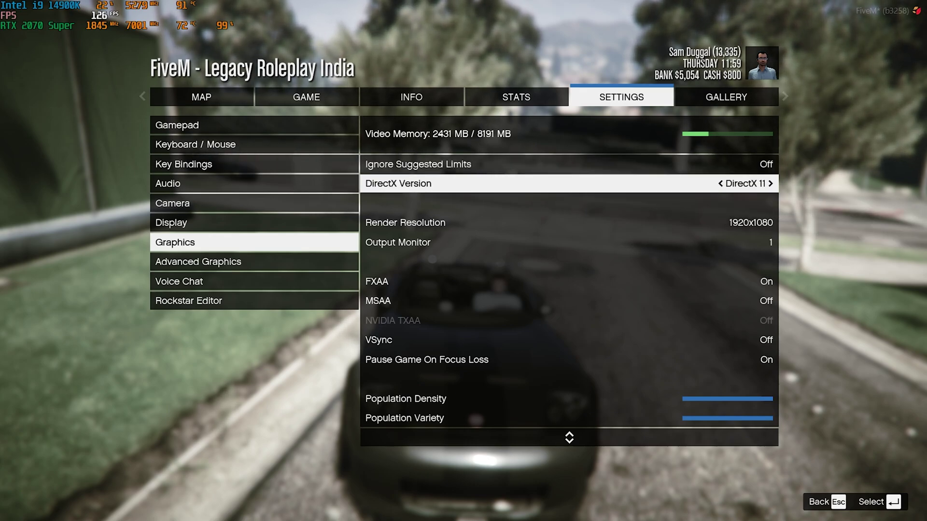
key("Down")
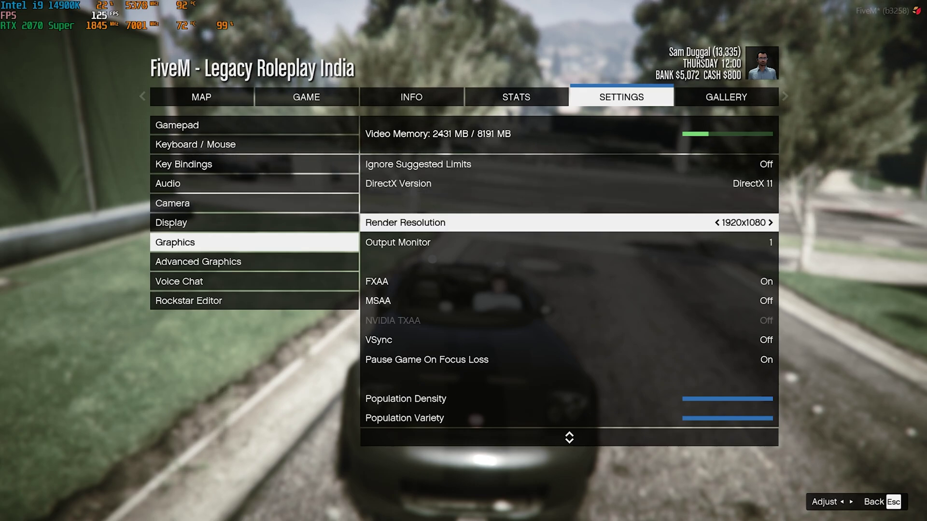
key("Down")
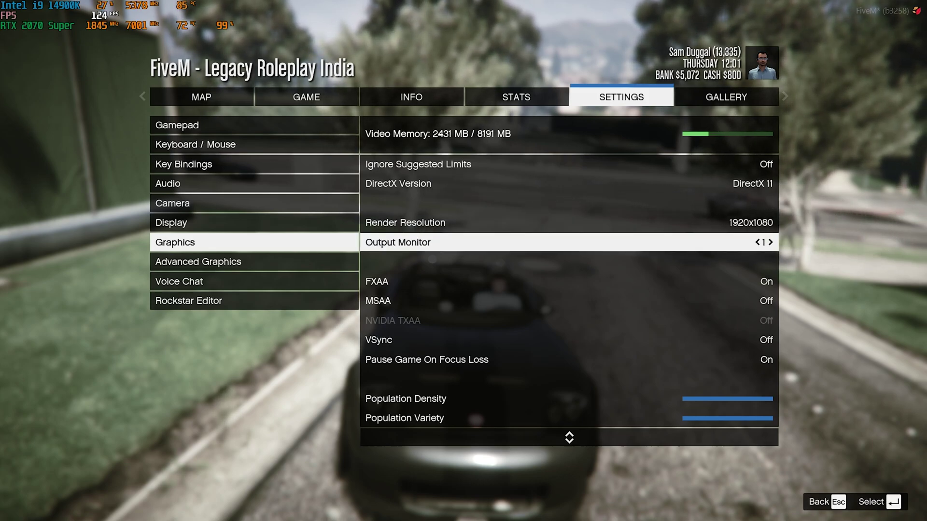
left_click(415, 289)
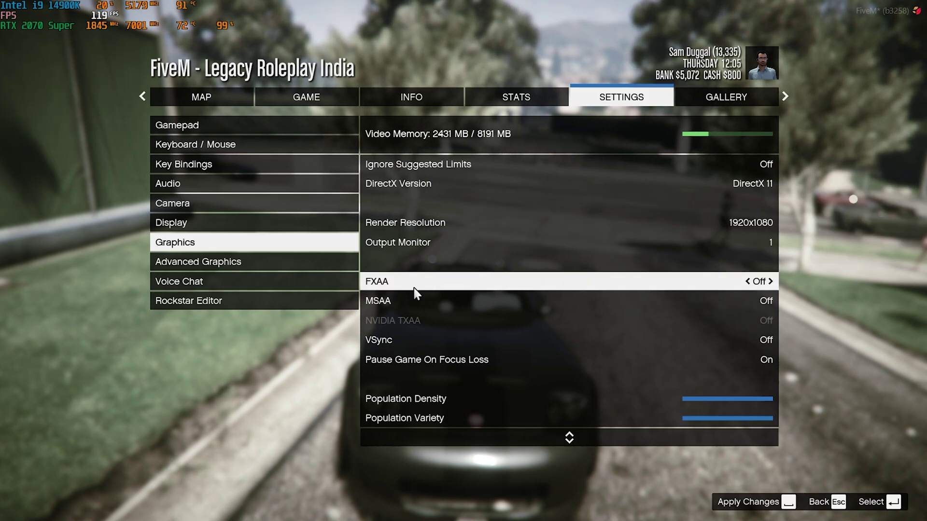
Step: Review the graphics settings from MSAA and VSync through to Distance Scaling
key("Down")
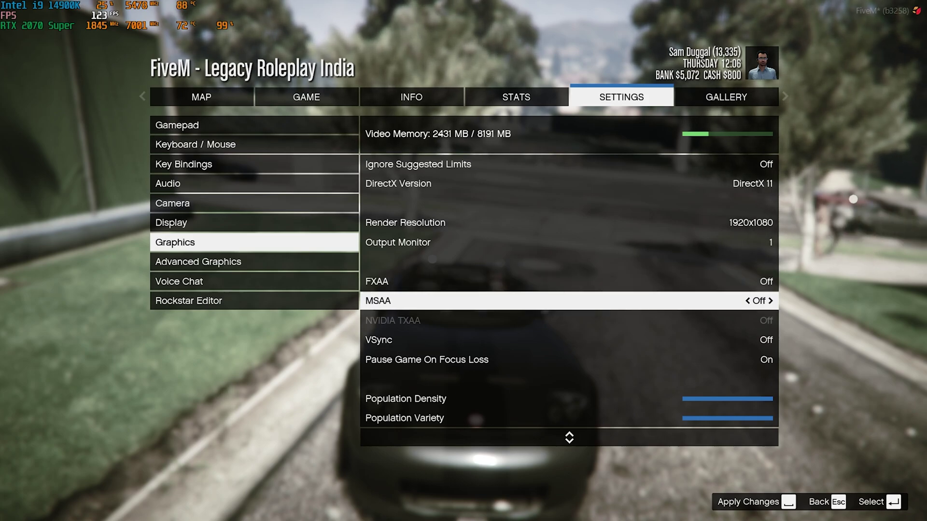
key("Down")
key("Down")
key("Up")
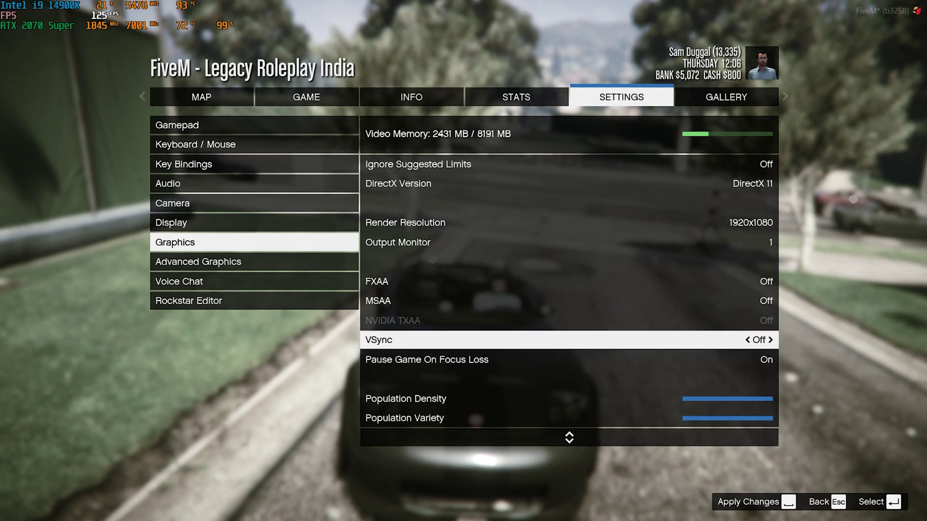
key("Down")
key("Down")
key("Down")
key("Down")
key("Down")
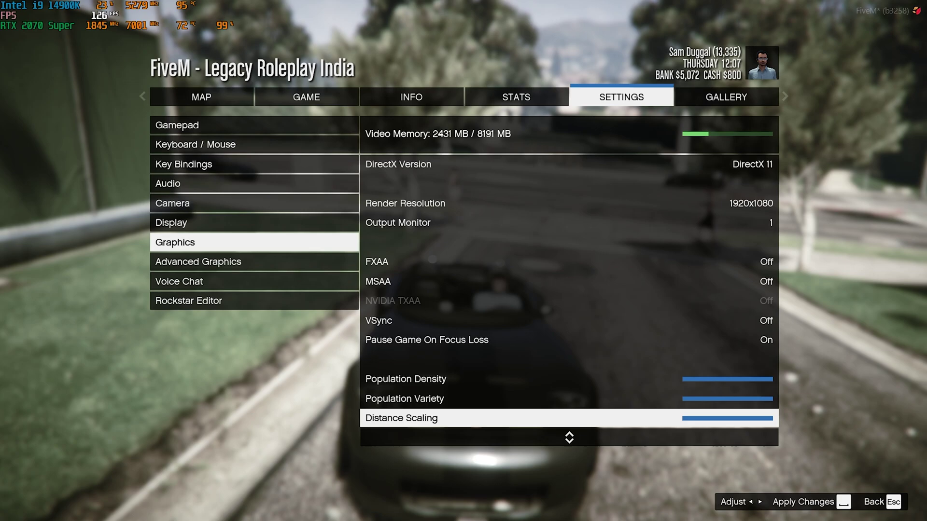
key("Up")
key("Up")
key("Down")
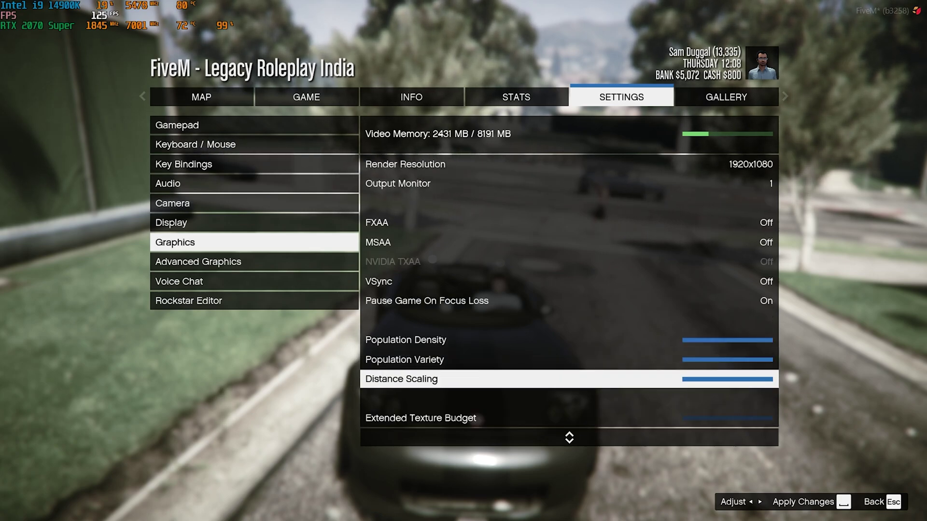
Step: Lower the Population Density slider to about 30%
key("Up")
key("Up")
key("Left")
key("Left")
key("Left")
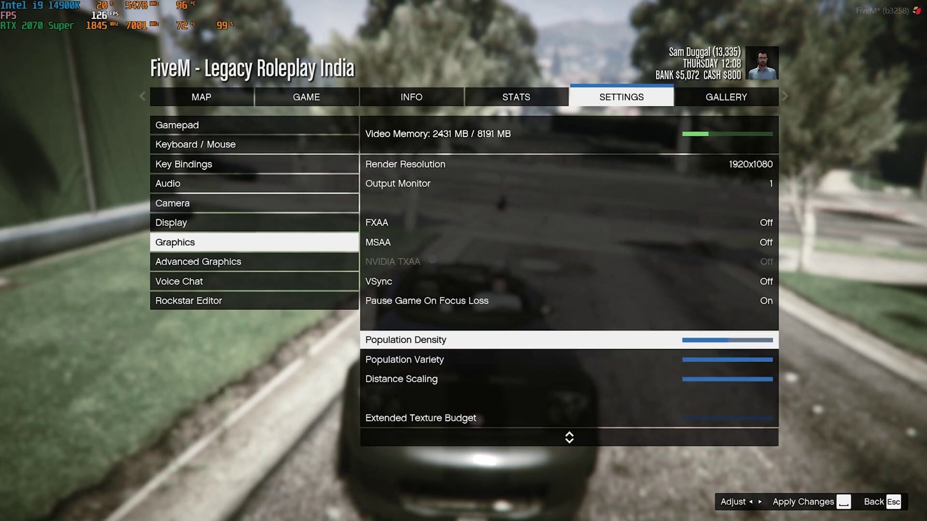
key("Left")
key("Left")
Step: Lower the Population Variety slider to about 30%
key("Down")
key("Left")
key("Left")
key("Left")
key("Left")
key("Left")
key("Left")
key("Left")
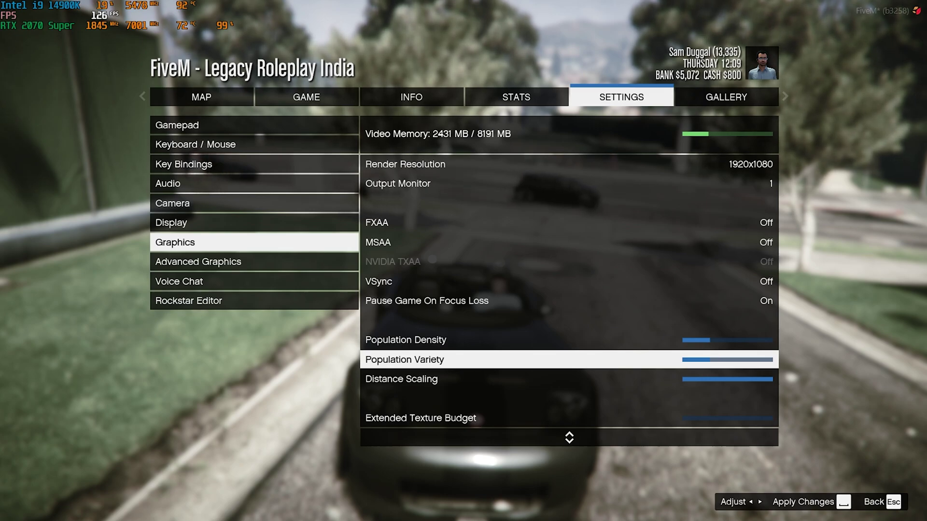
Step: Lower the Distance Scaling slider to about 30%
key("Down")
key("Left")
key("Left")
key("Left")
key("Left")
key("Left")
key("Left")
key("Left")
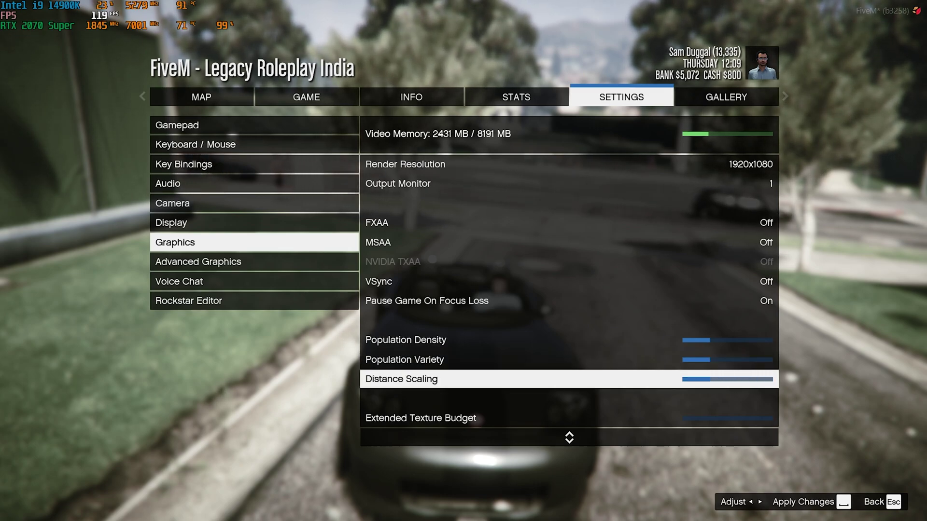
Step: Set Texture Quality and Shader Quality to Normal in the graphics settings
key("Down")
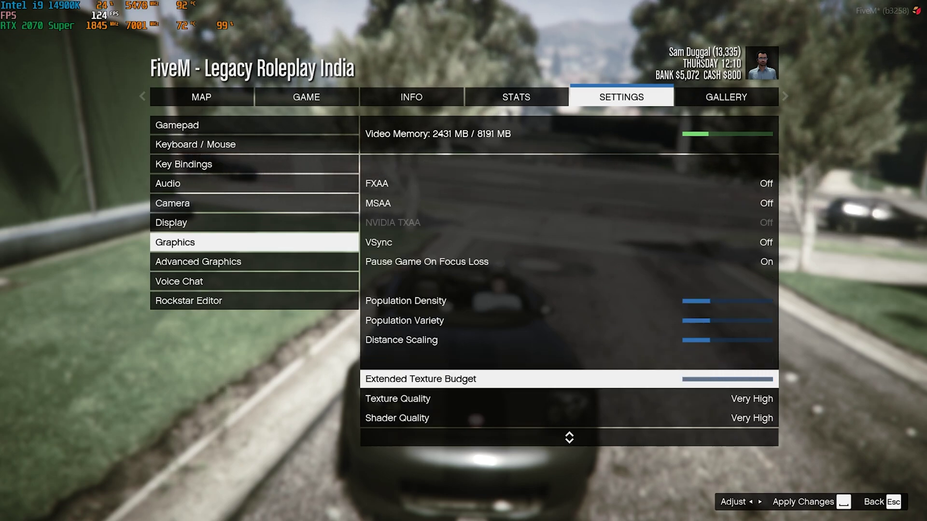
key("Down")
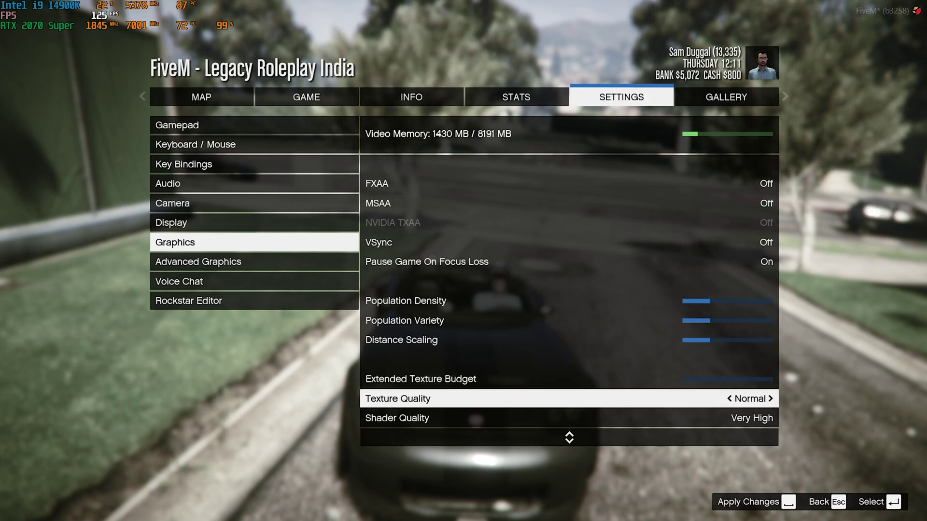
key("Down")
key("Down")
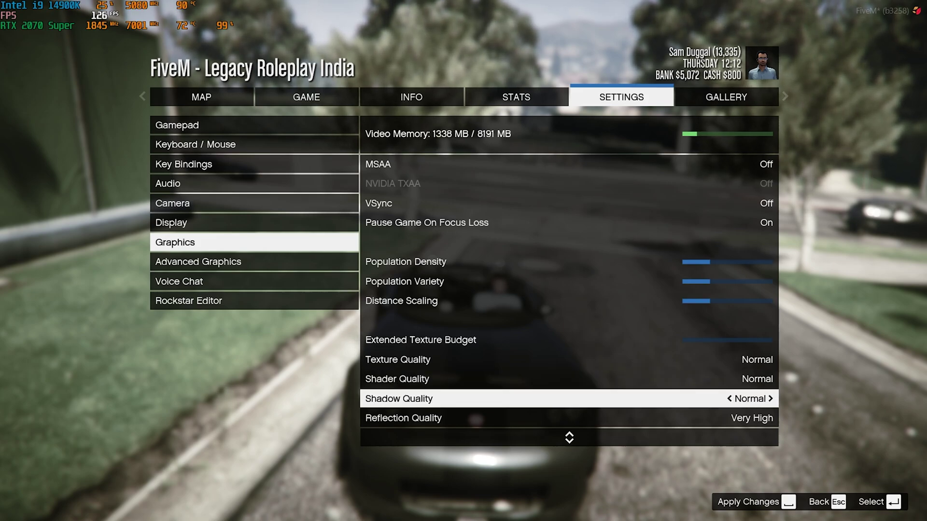
Step: Turn off Shadow Quality and Reflection MSAA, and set Reflection Quality to Normal
key("Down")
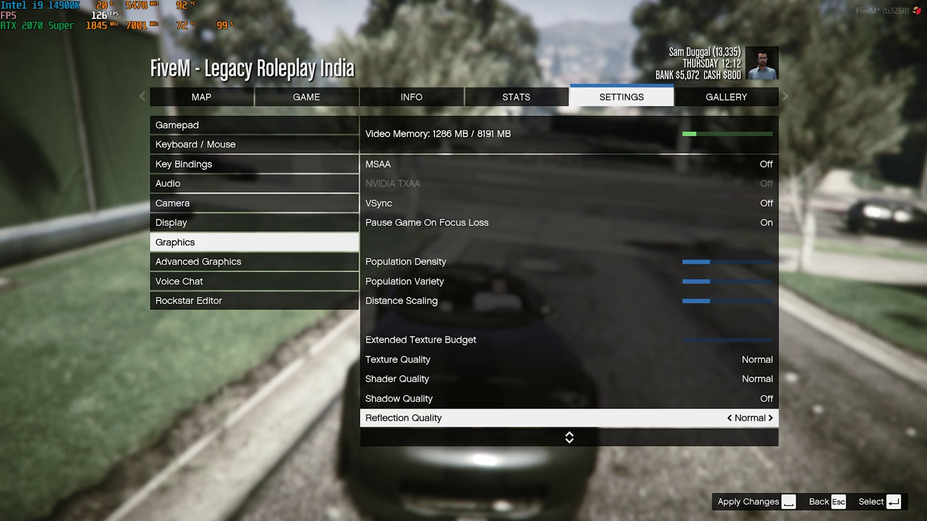
key("Down")
key("Down")
key("Down")
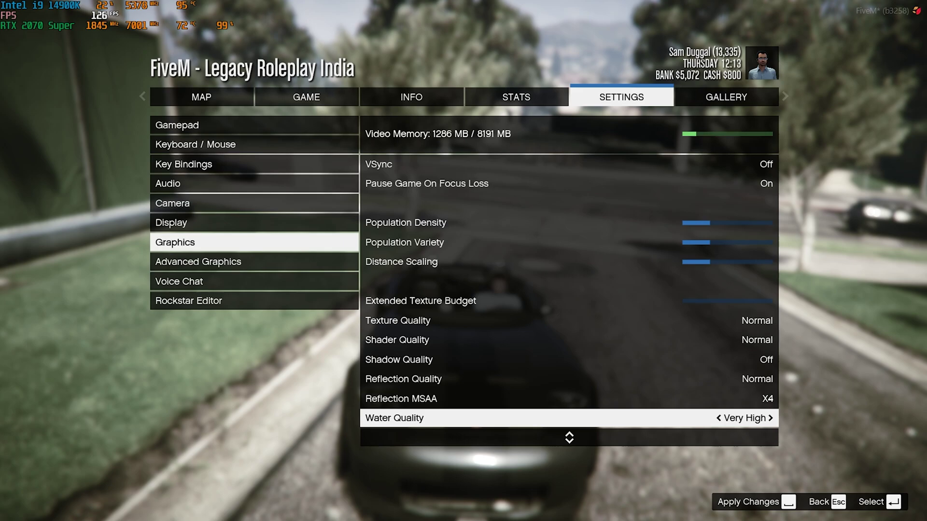
key("Up")
key("Up")
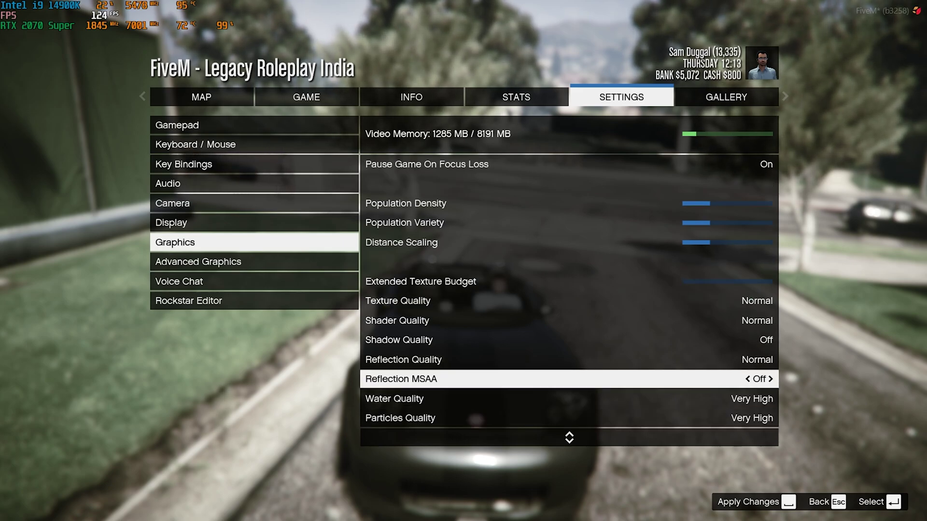
Step: Set Water Quality, Particles Quality and Grass Quality to Normal
key("Down")
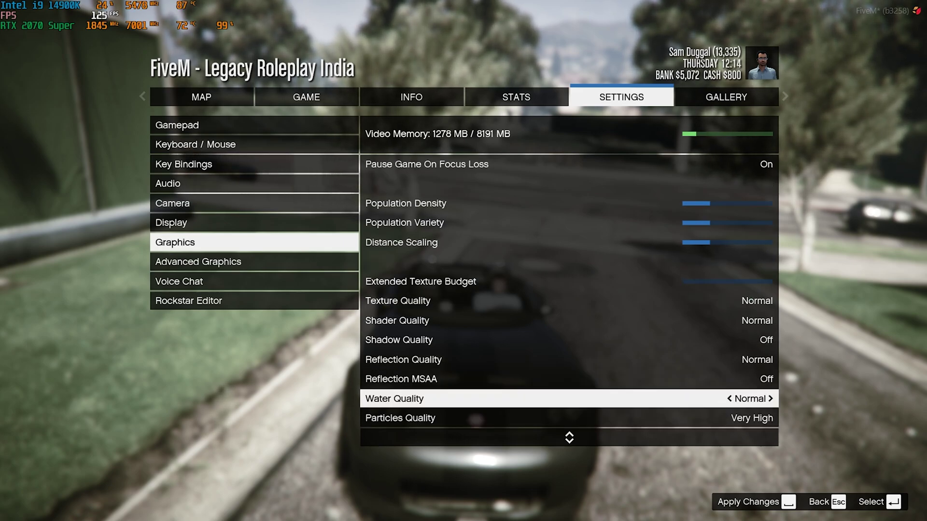
key("Down")
key("Down")
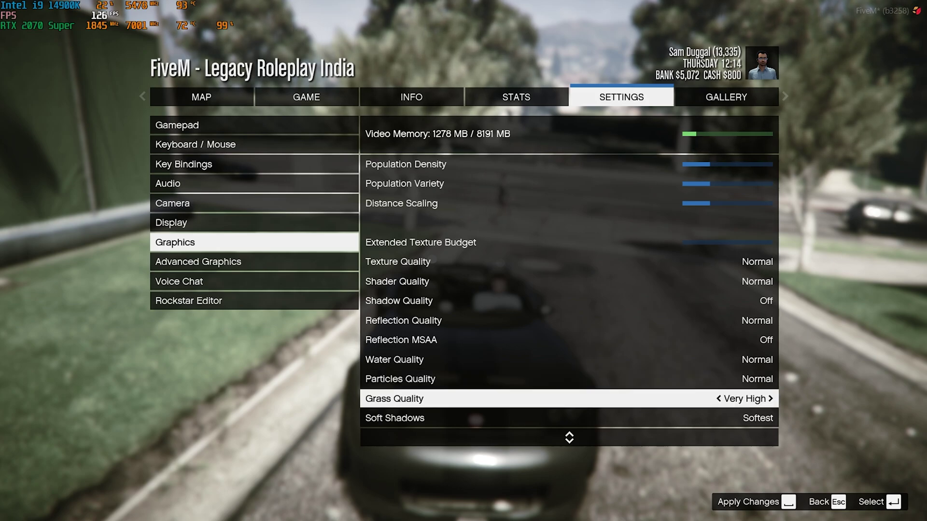
key("Down")
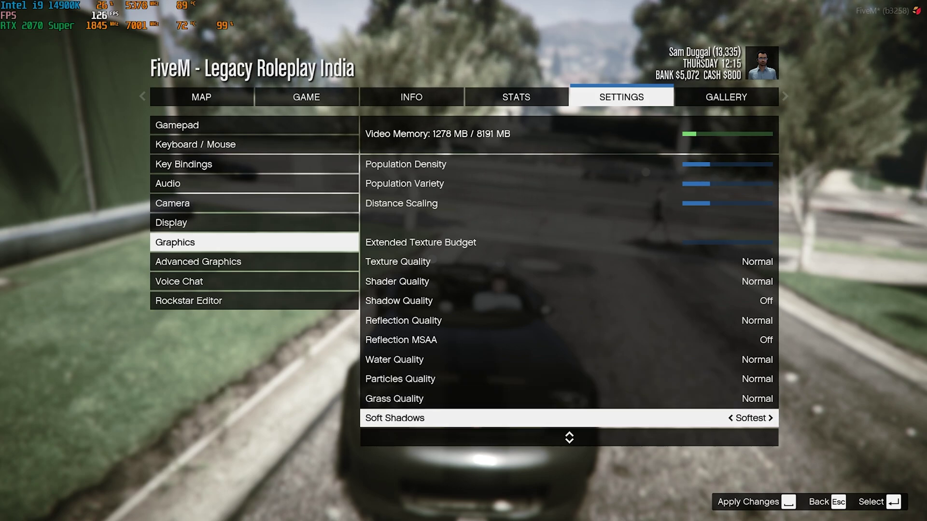
Step: Set Post FX to Normal, leaving Soft Shadows at Softest
key("Down")
key("Left")
key("Left")
key("Left")
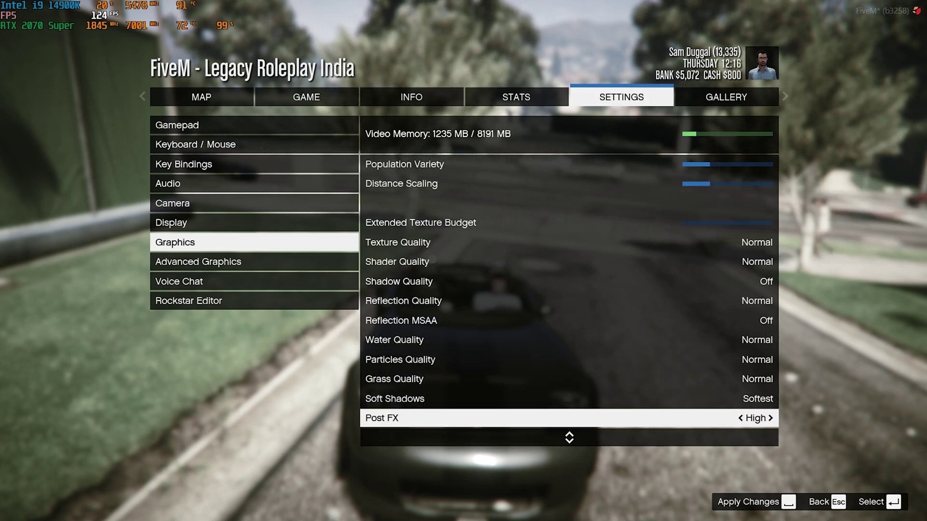
key("Right")
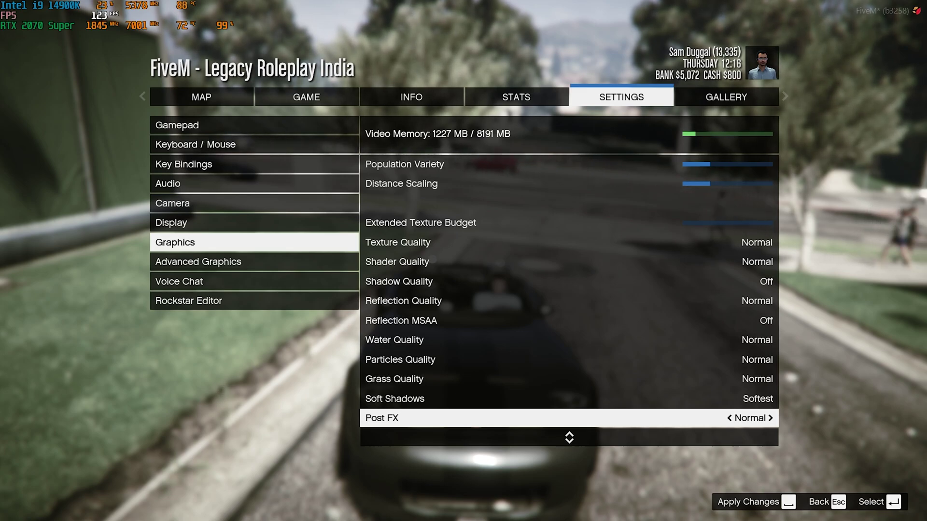
Step: Set Anisotropic Filtering to X2 and turn Ambient Occlusion off
key("Down")
key("Down")
key("Up")
key("Right")
key("Right")
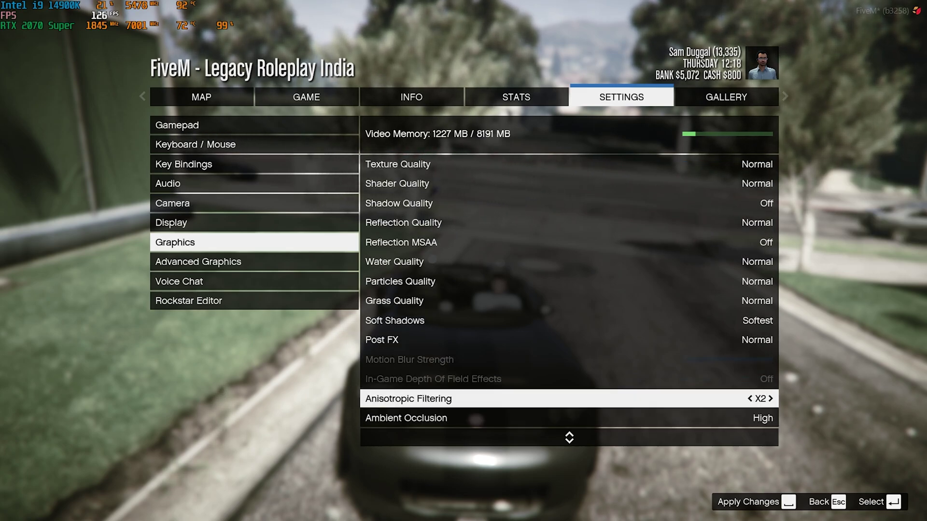
key("Down")
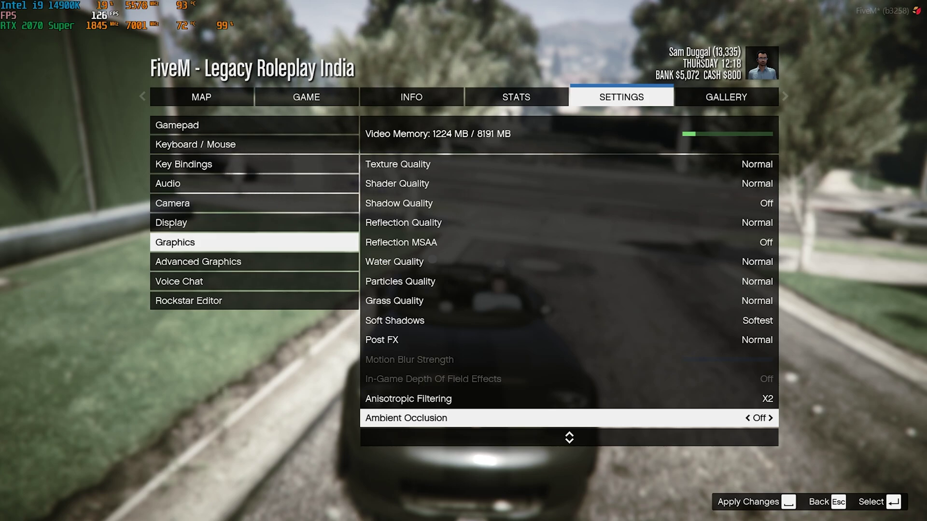
Step: Turn Tessellation off in the graphics settings
key("Down")
key("Right")
key("Right")
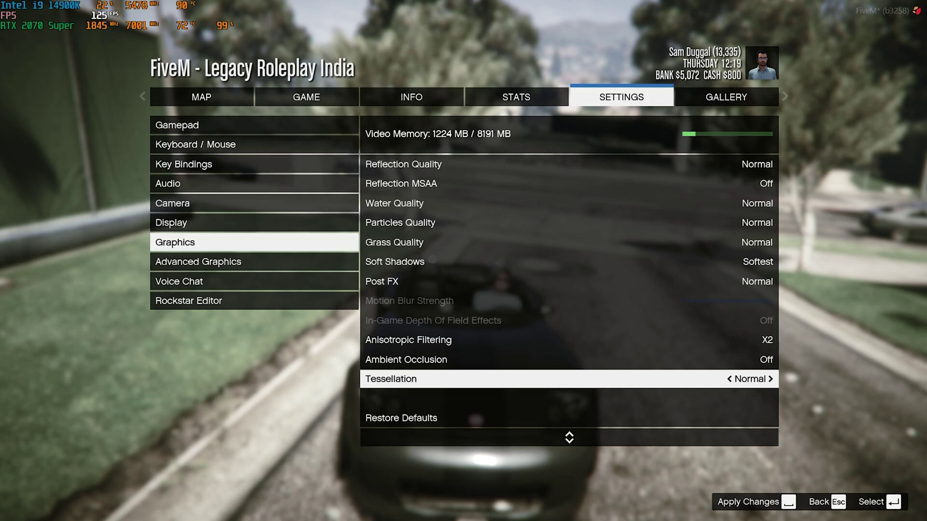
key("Left")
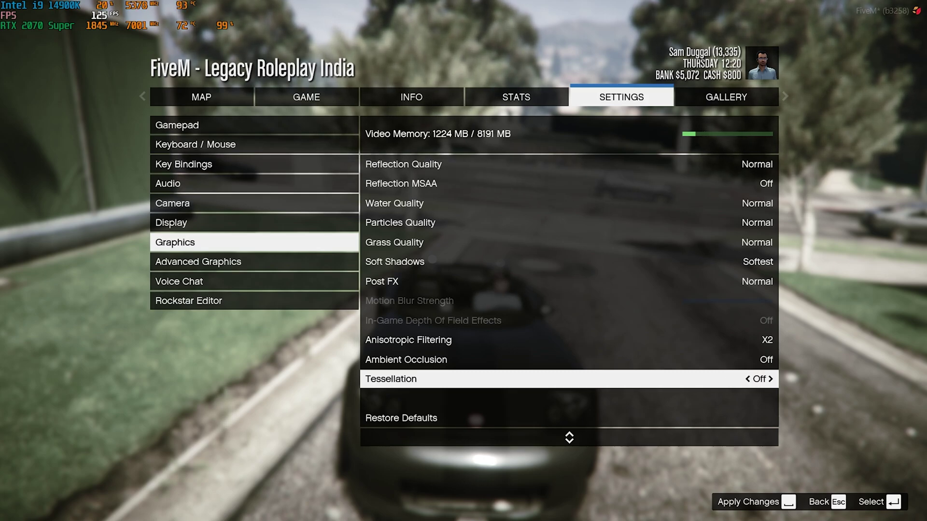
Step: Apply the changed graphics settings and agree to change them during the online session
key("Right")
key("space")
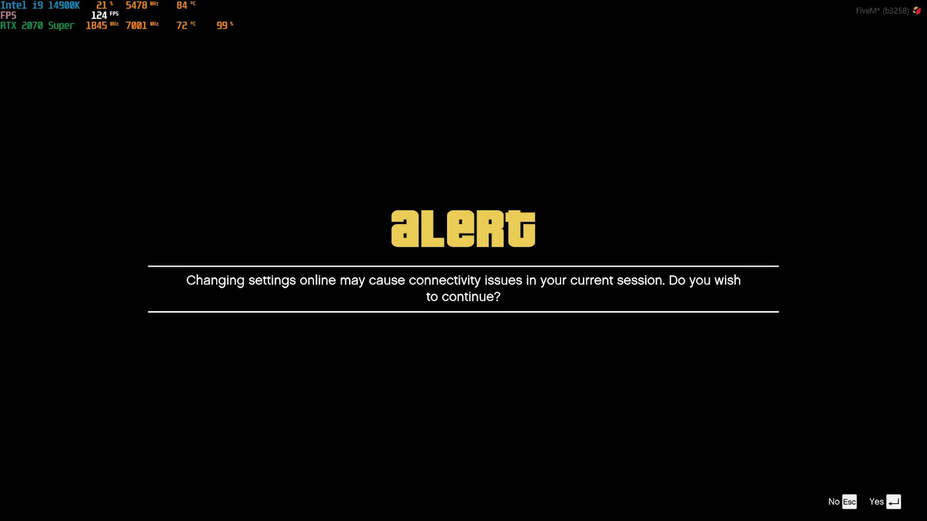
key("Return")
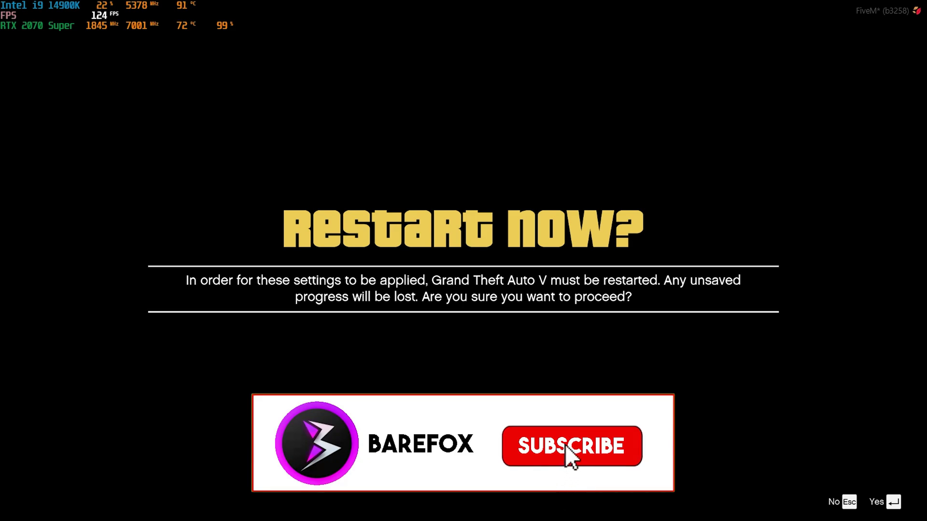